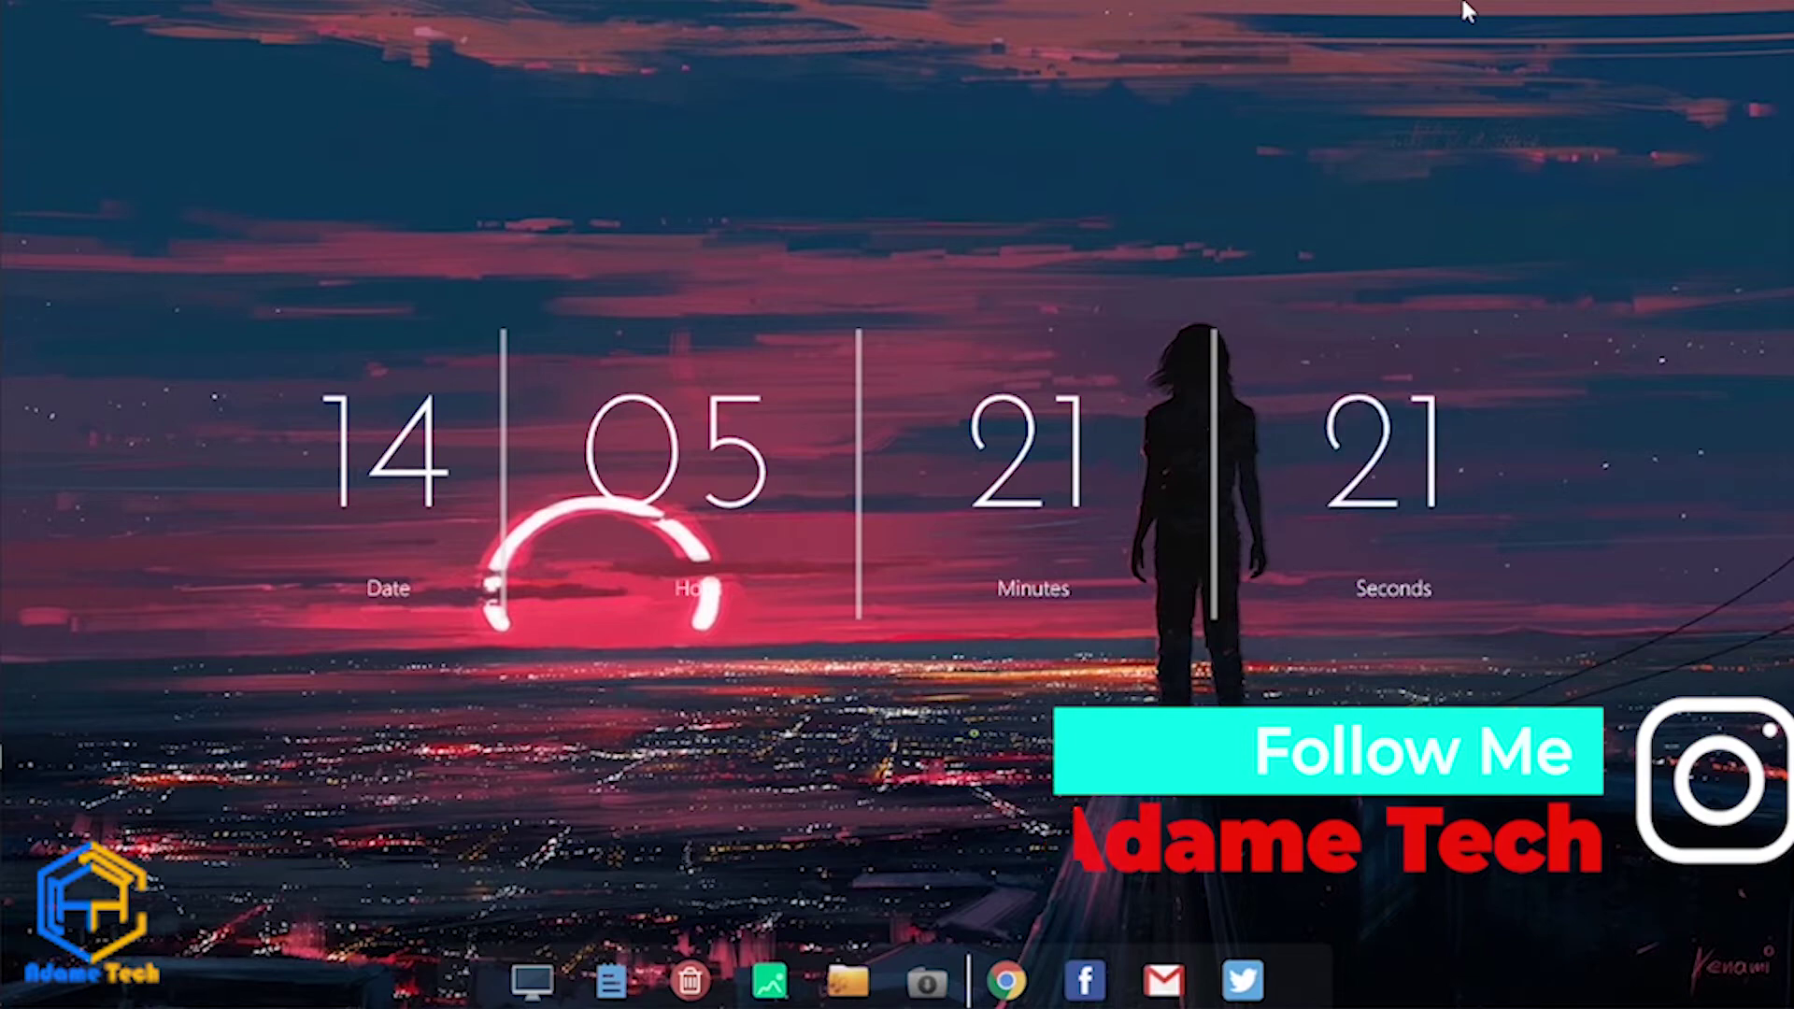
Search Google in Chrome for "4k video downloader" and open the 4K Video Downloader product page on 4kdownload.com.
{"action": "key", "text": "super"}
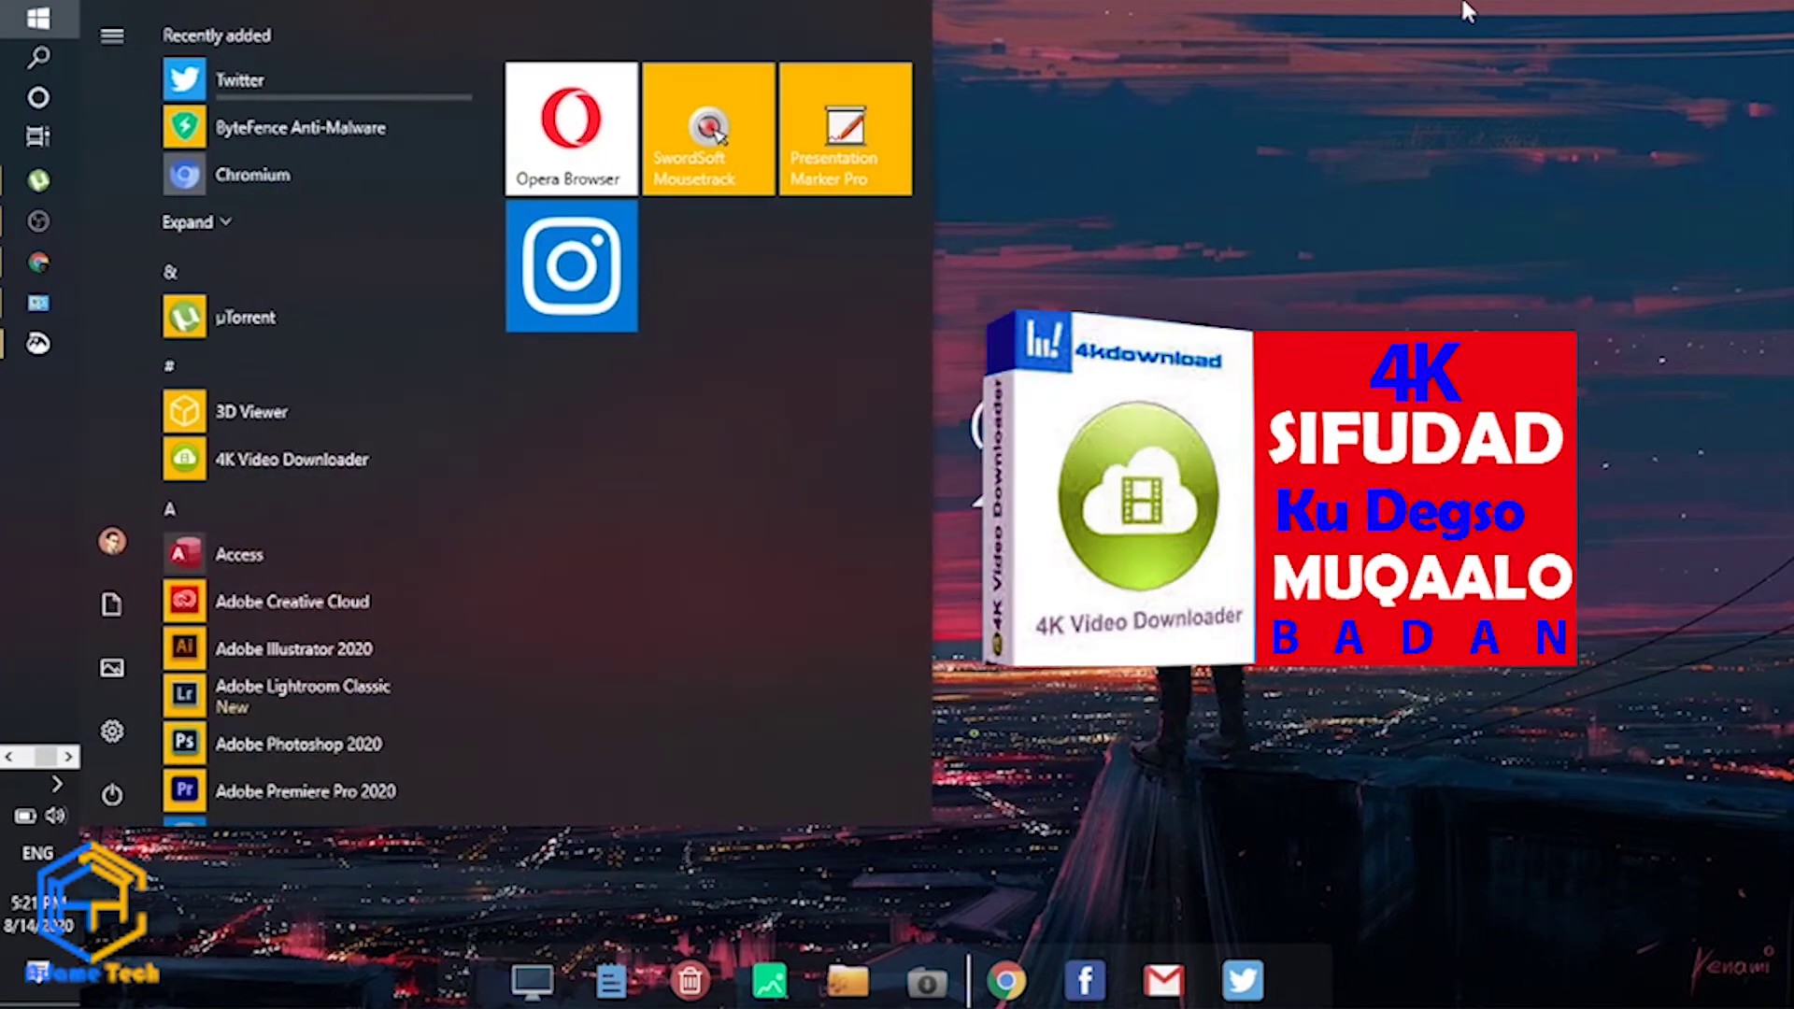
{"action": "left_click", "coordinate": [366, 186]}
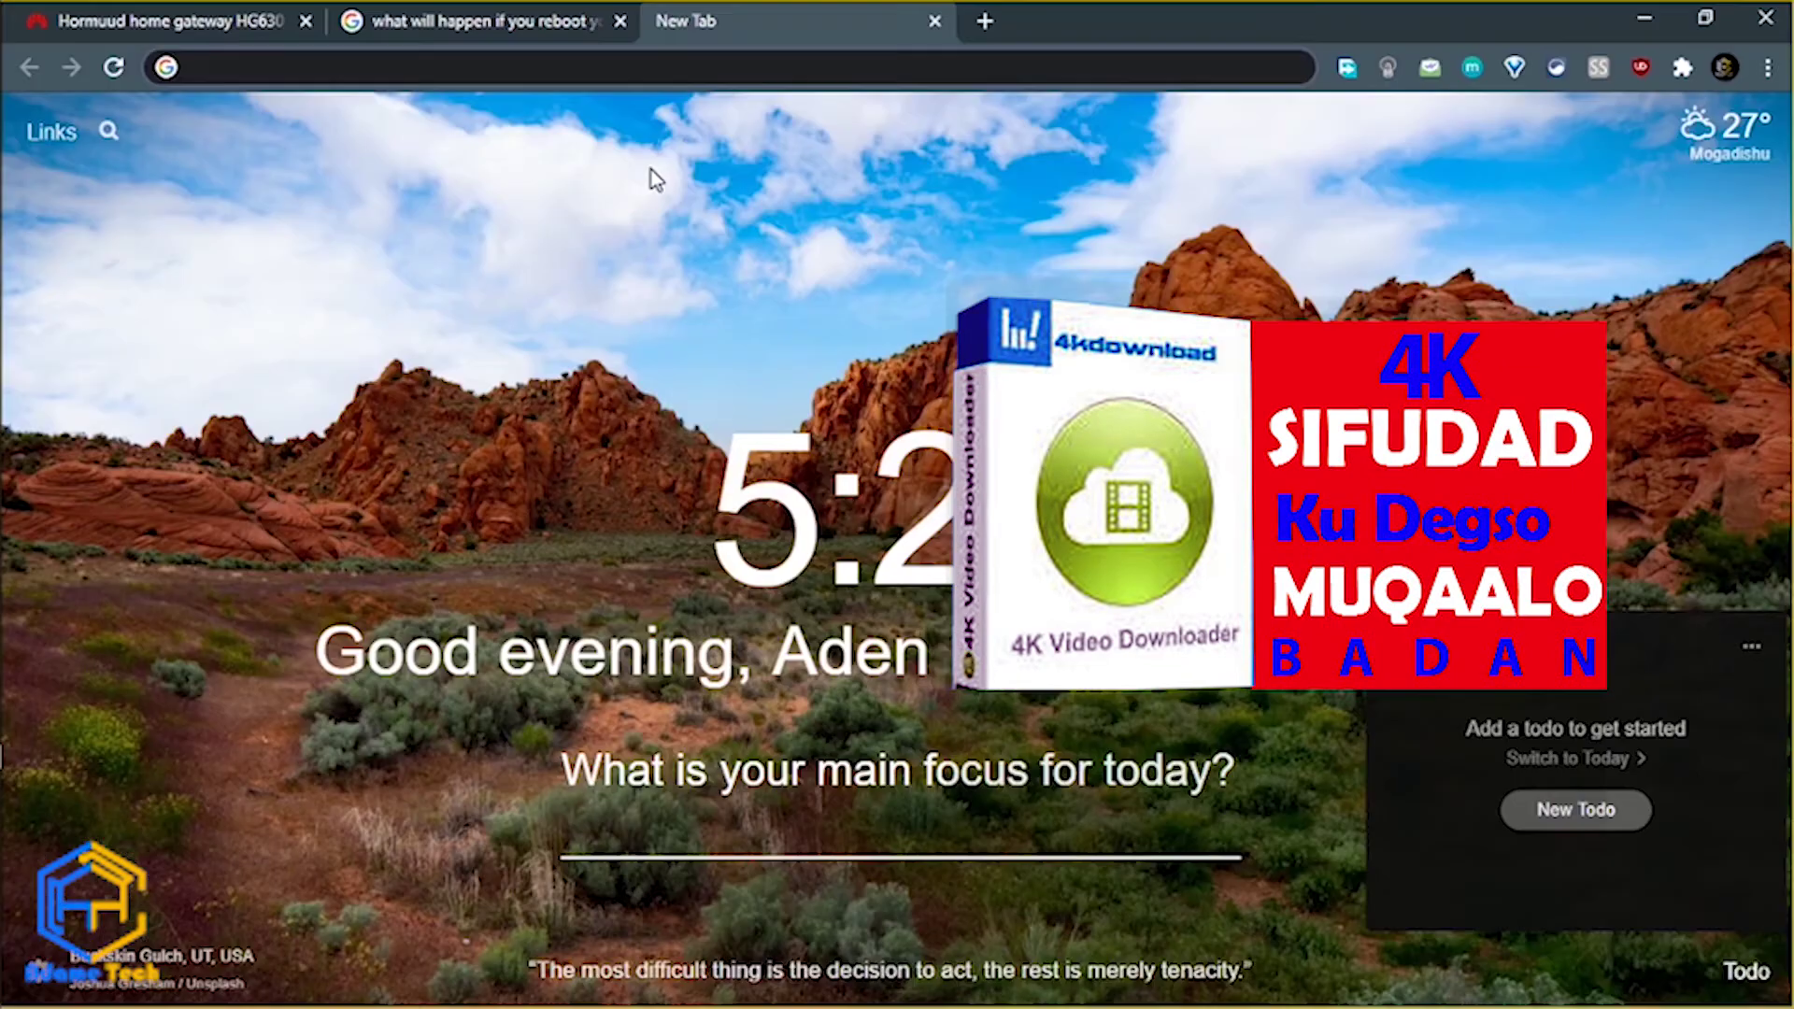
{"action": "type", "text": "4k"}
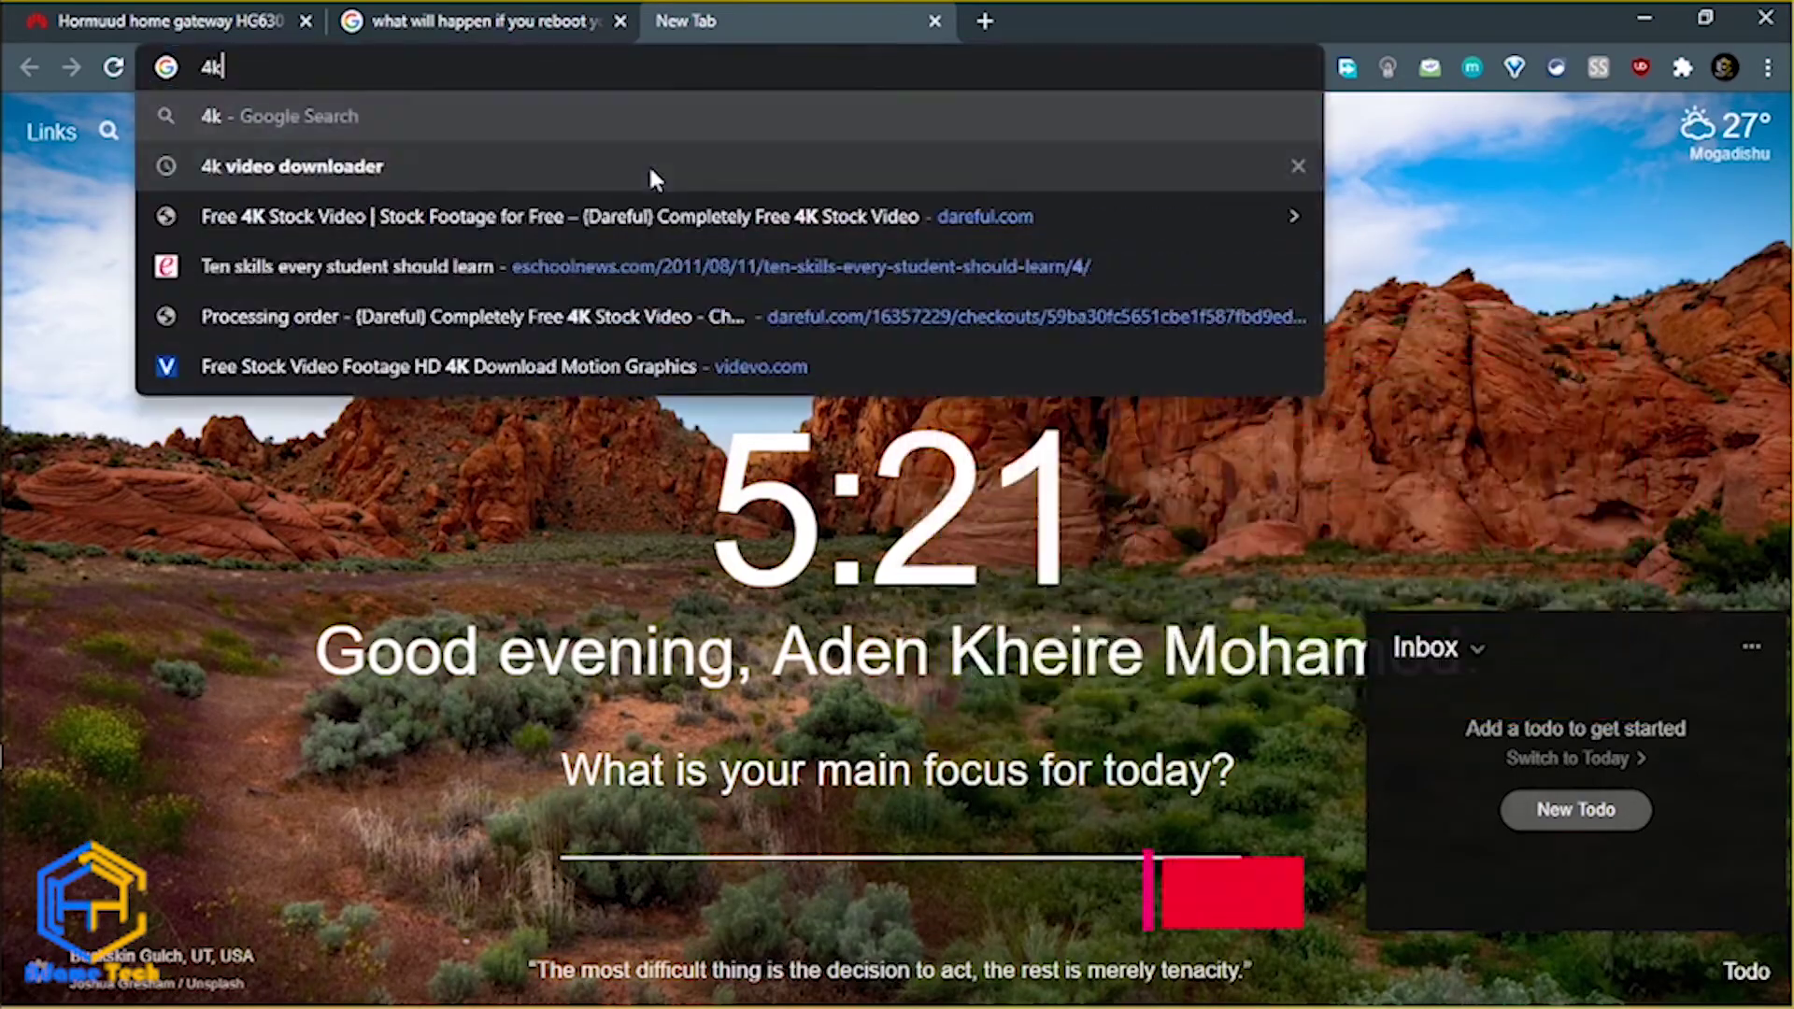
{"action": "left_click", "coordinate": [616, 178]}
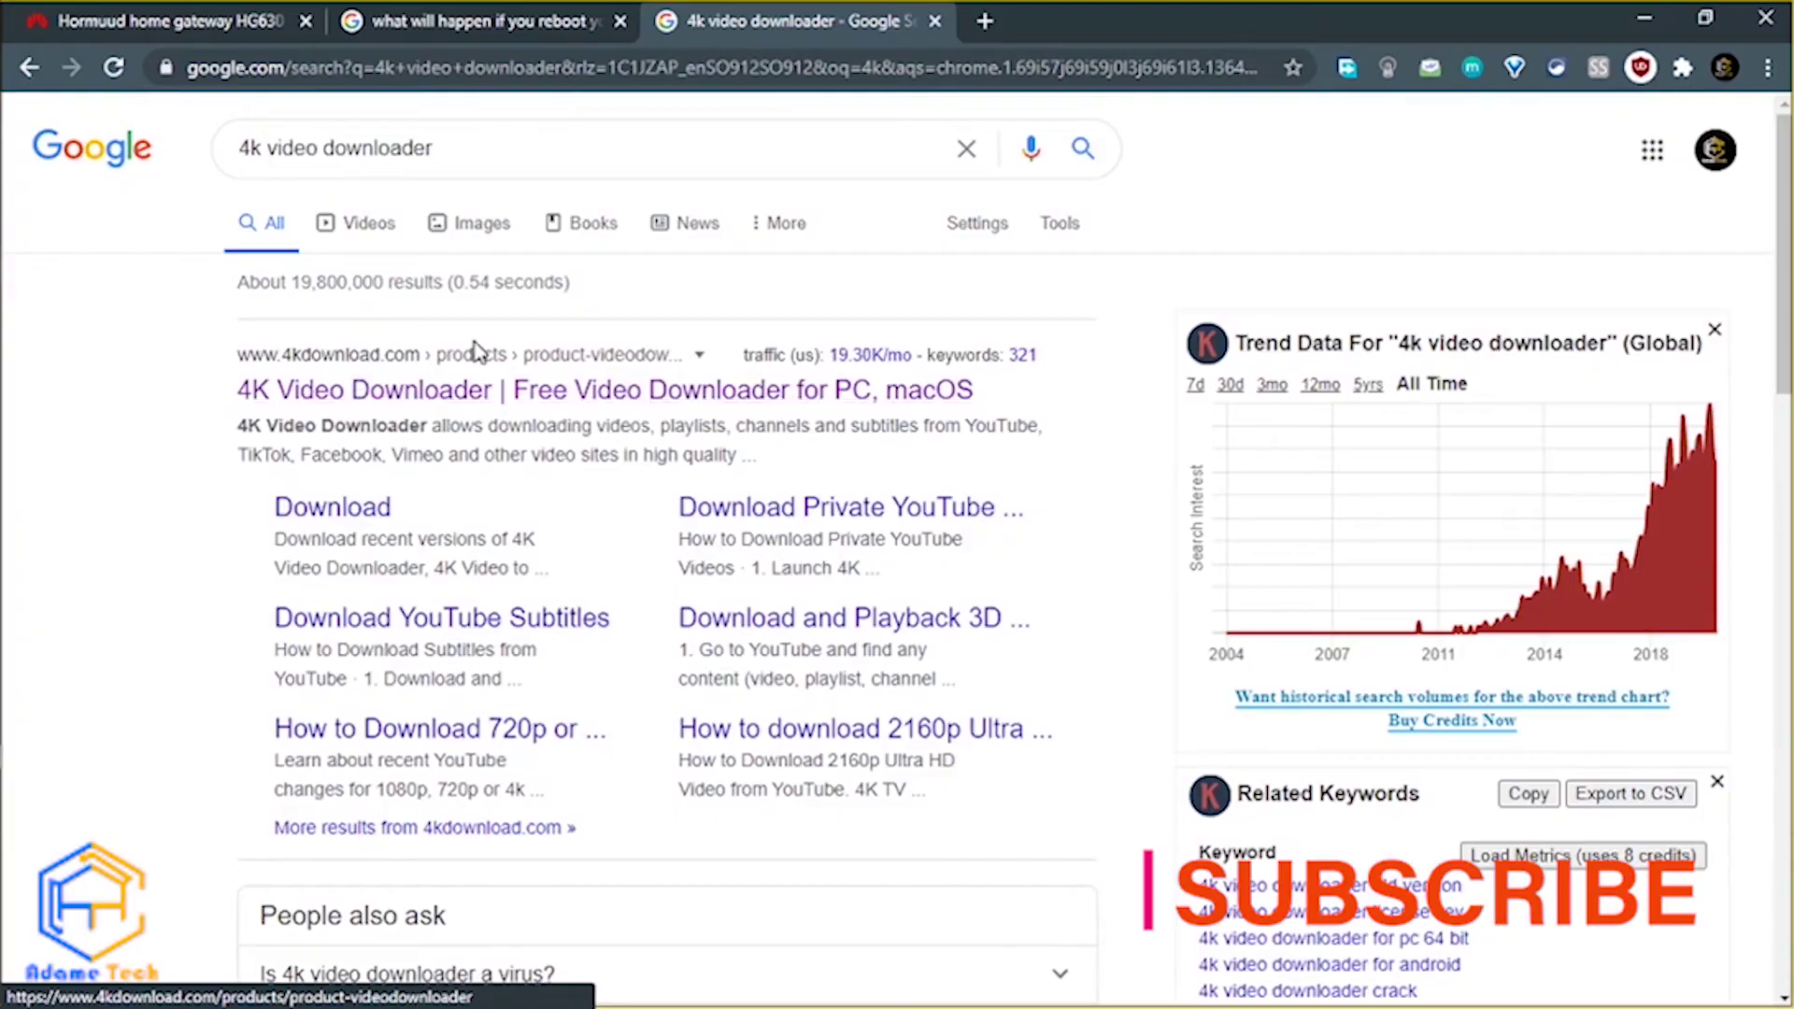
{"action": "left_click", "coordinate": [388, 389]}
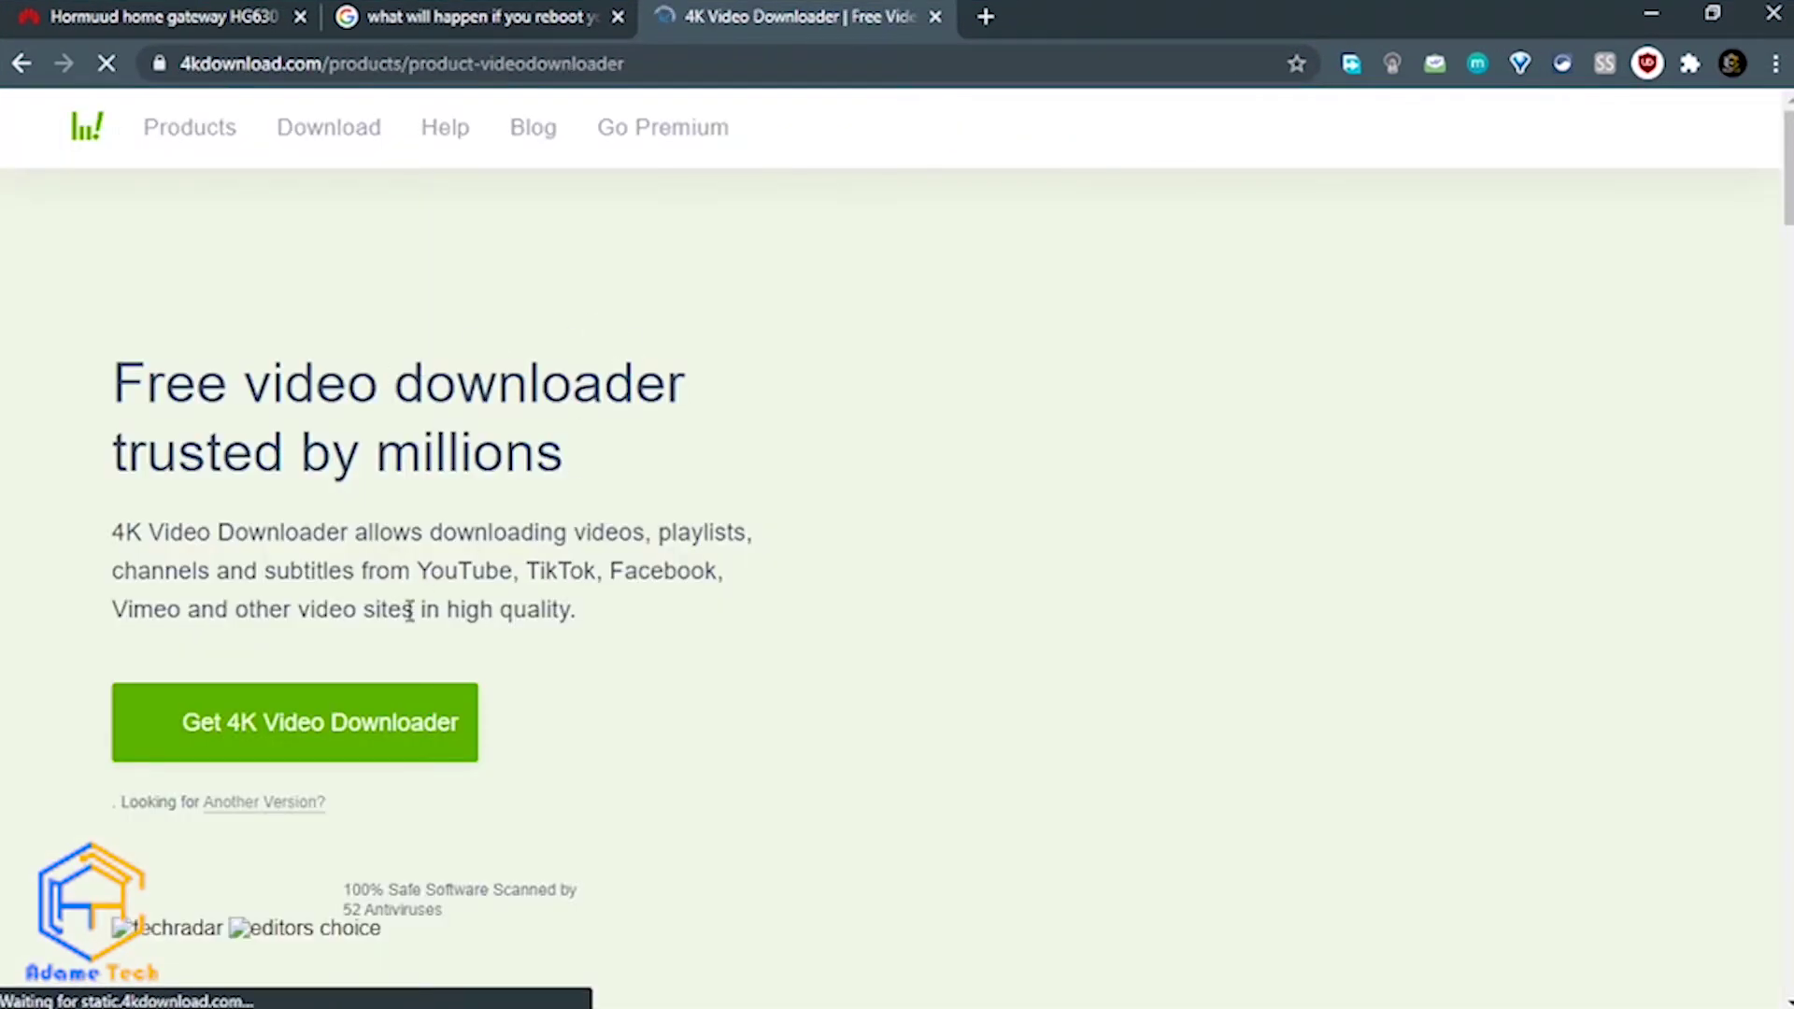
Download the installer 4kvideodownloader_4.12.5_x64.msi to the Documents folder and dismiss the e-mail subscription offer.
{"action": "left_click", "coordinate": [321, 732]}
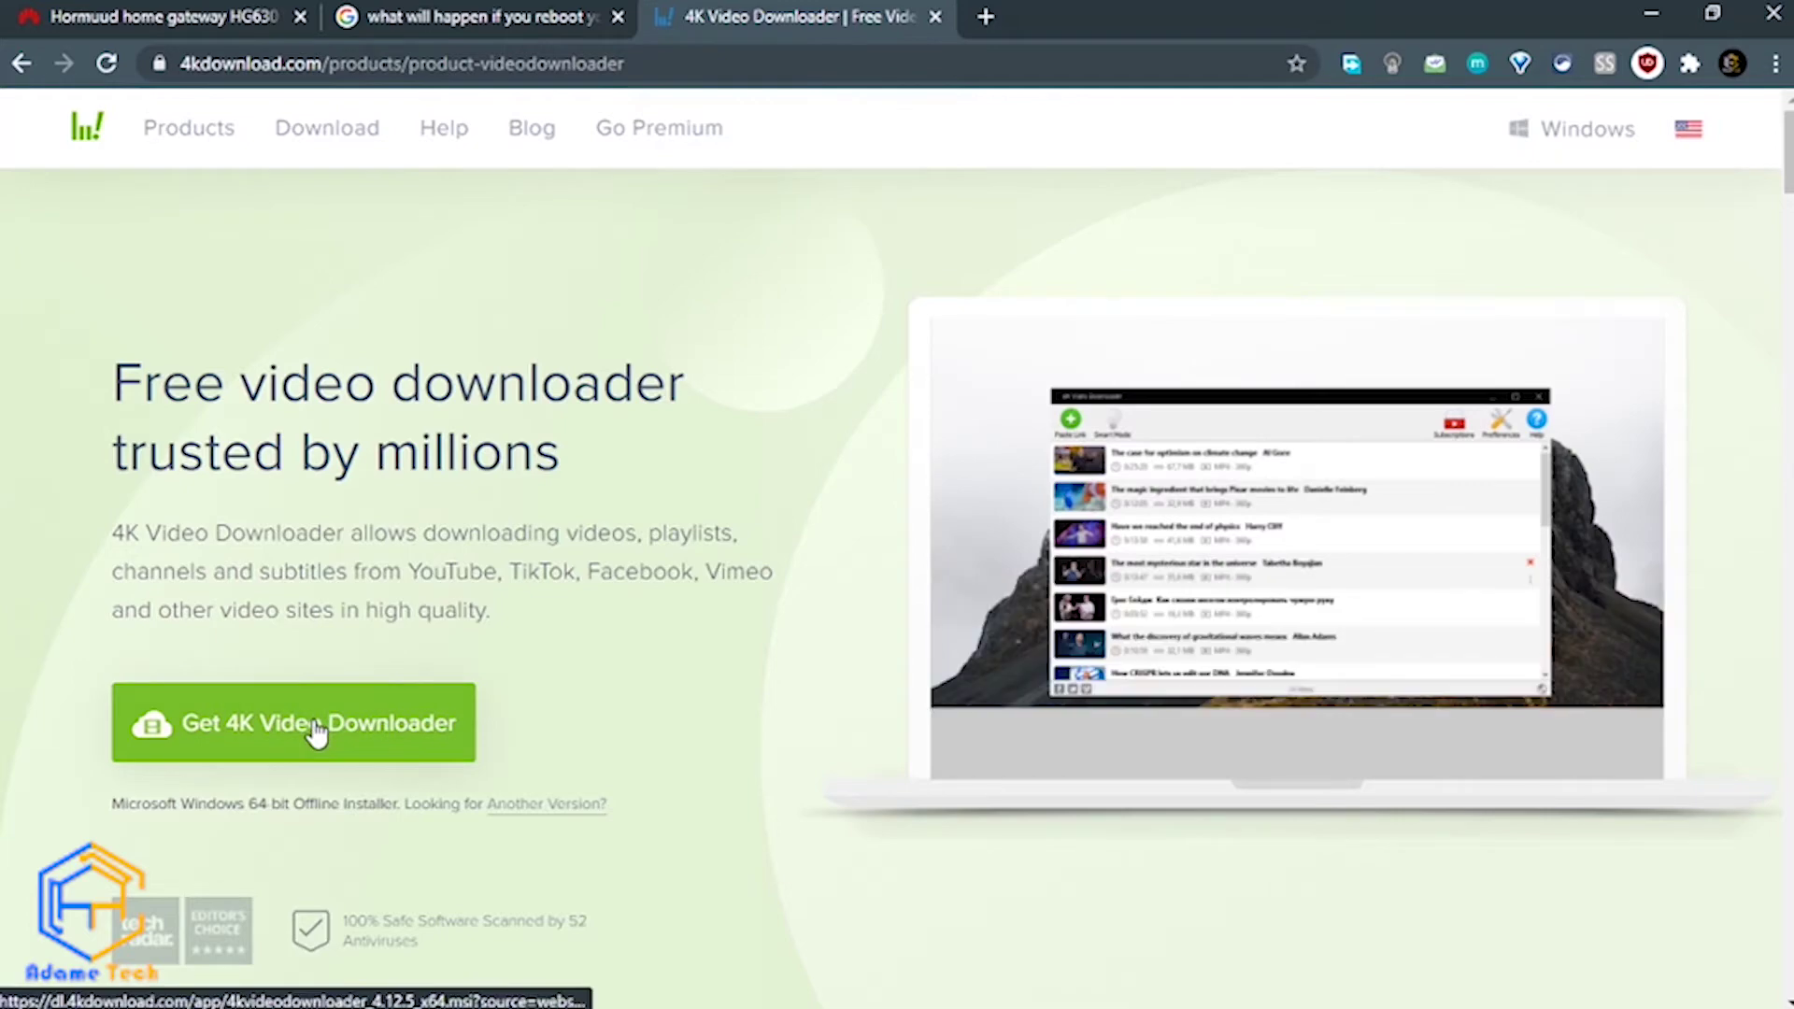
{"action": "left_click", "coordinate": [316, 728]}
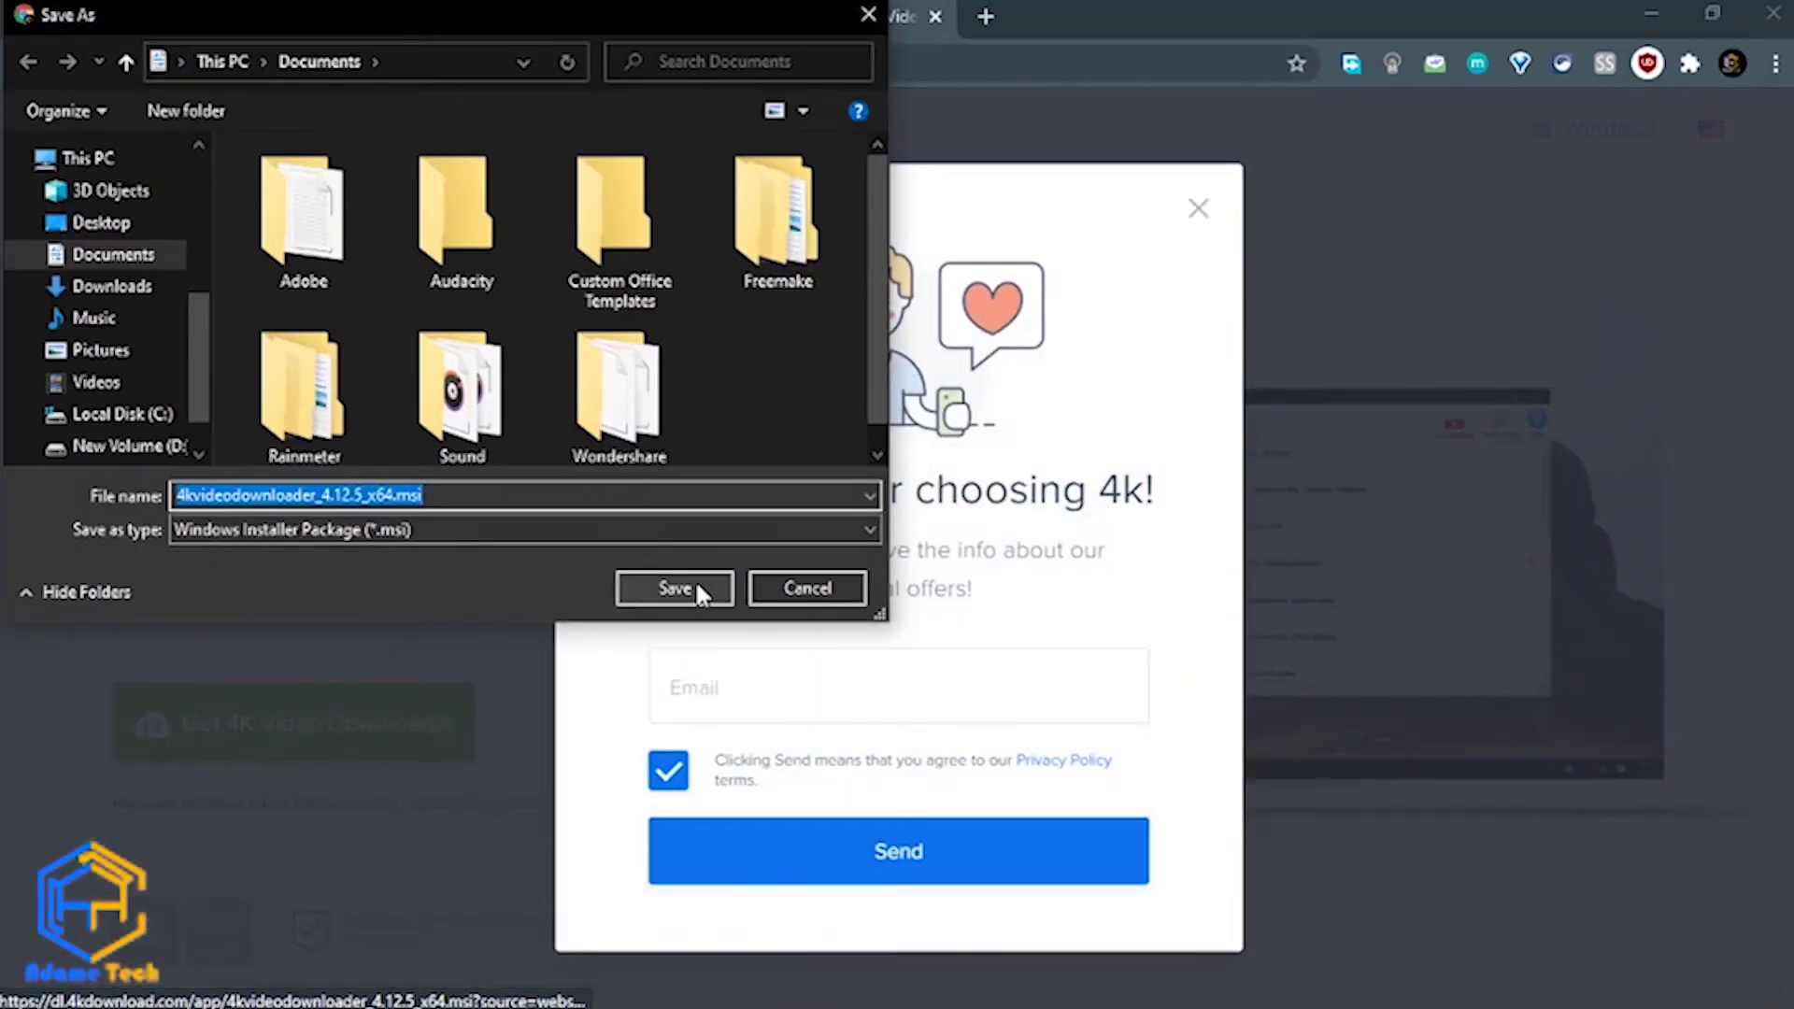
{"action": "left_click", "coordinate": [699, 584]}
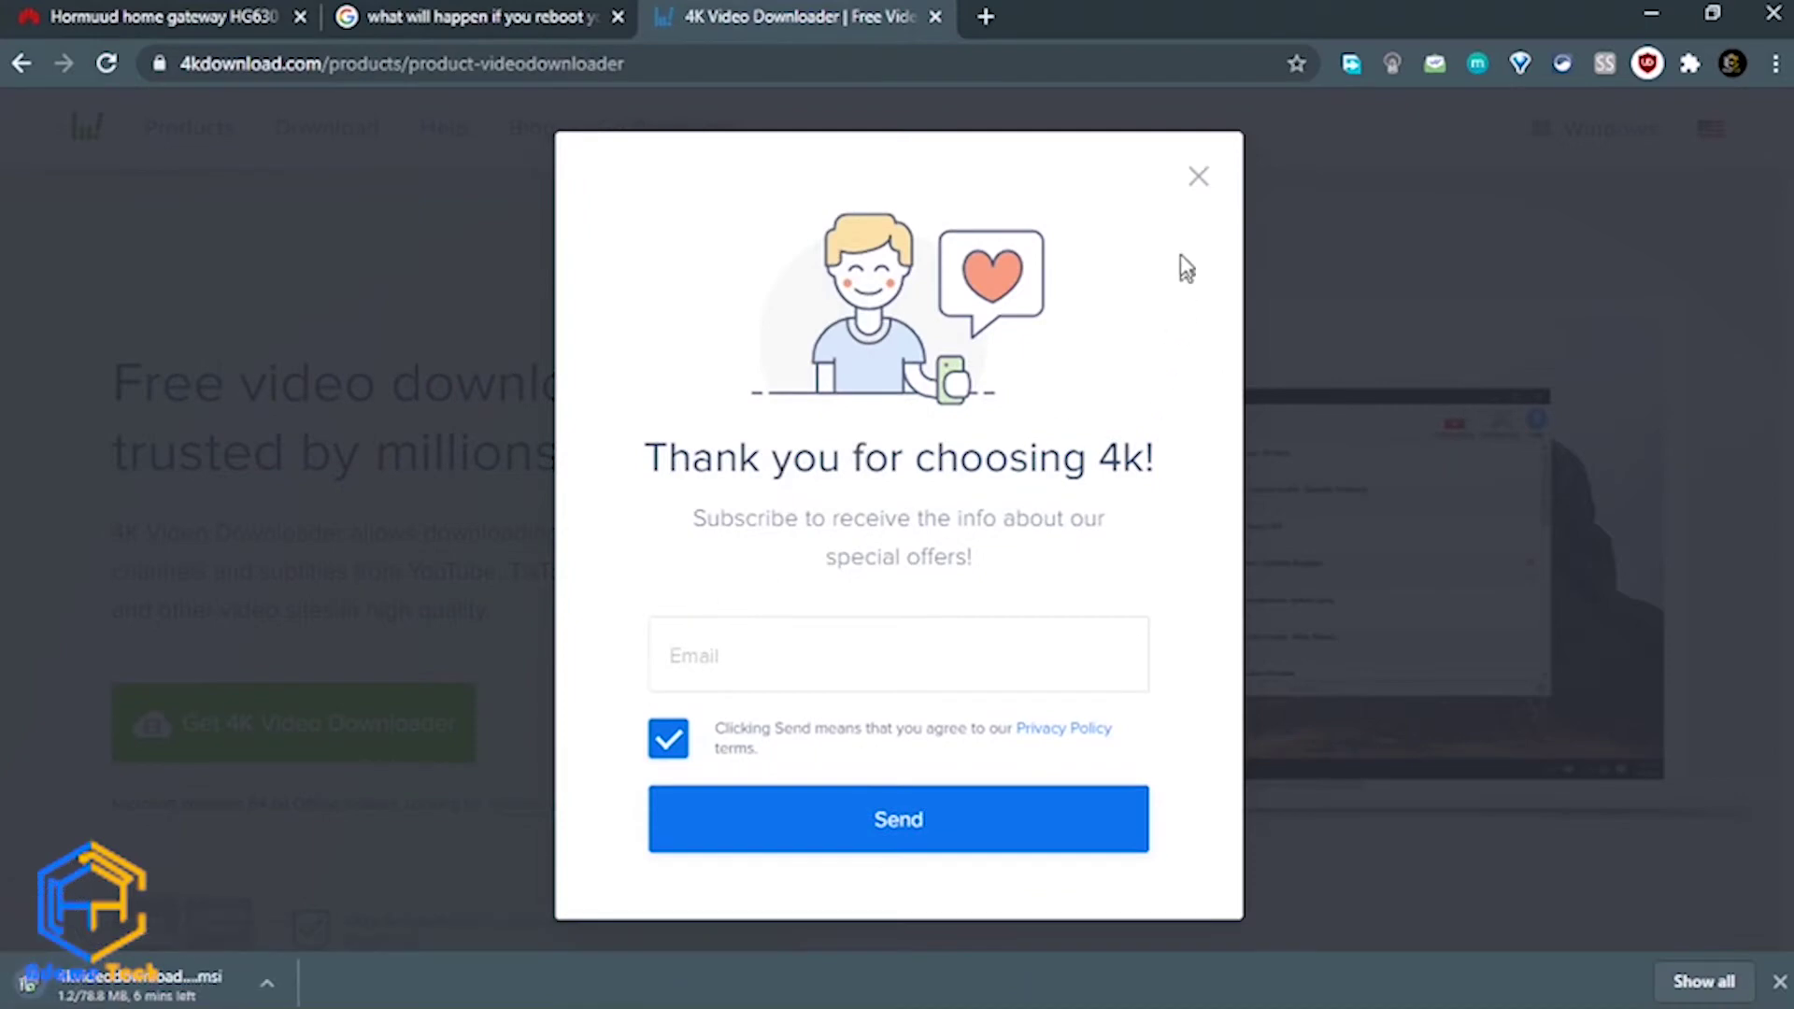
{"action": "left_click", "coordinate": [1201, 180]}
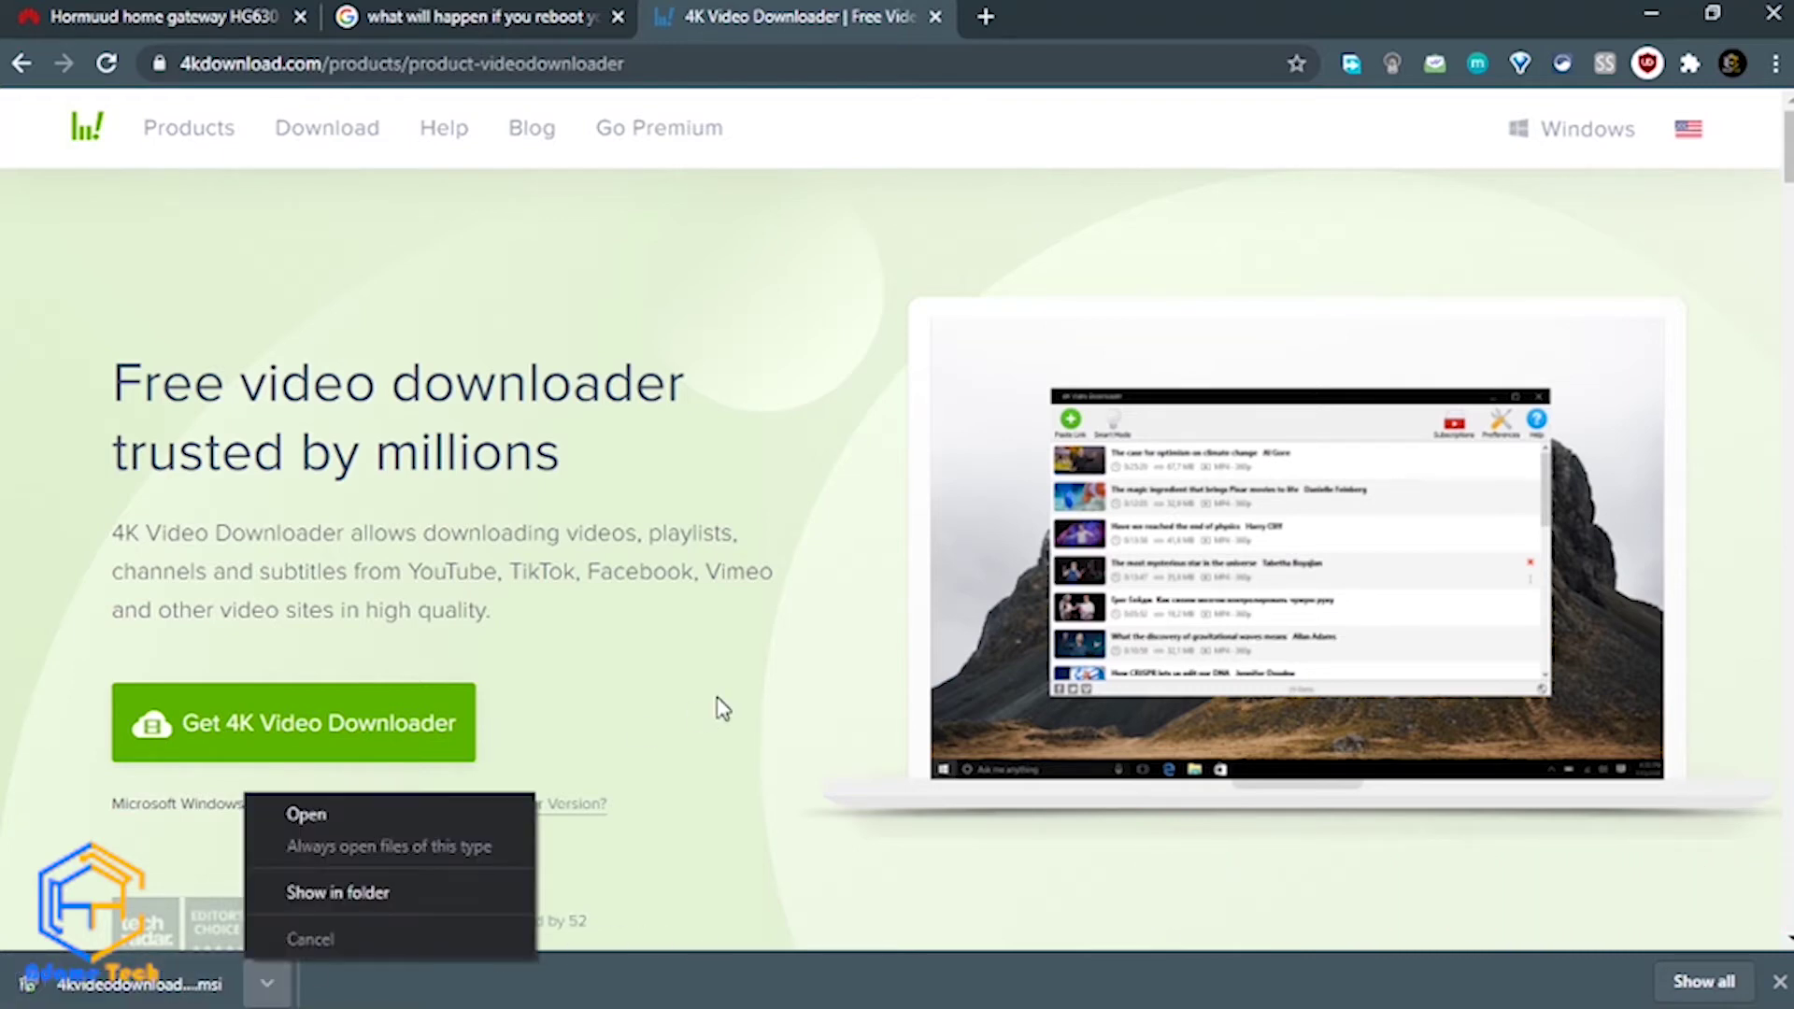
Open the downloaded 4K Video Downloader installer and allow it to run.
{"action": "left_click", "coordinate": [715, 700]}
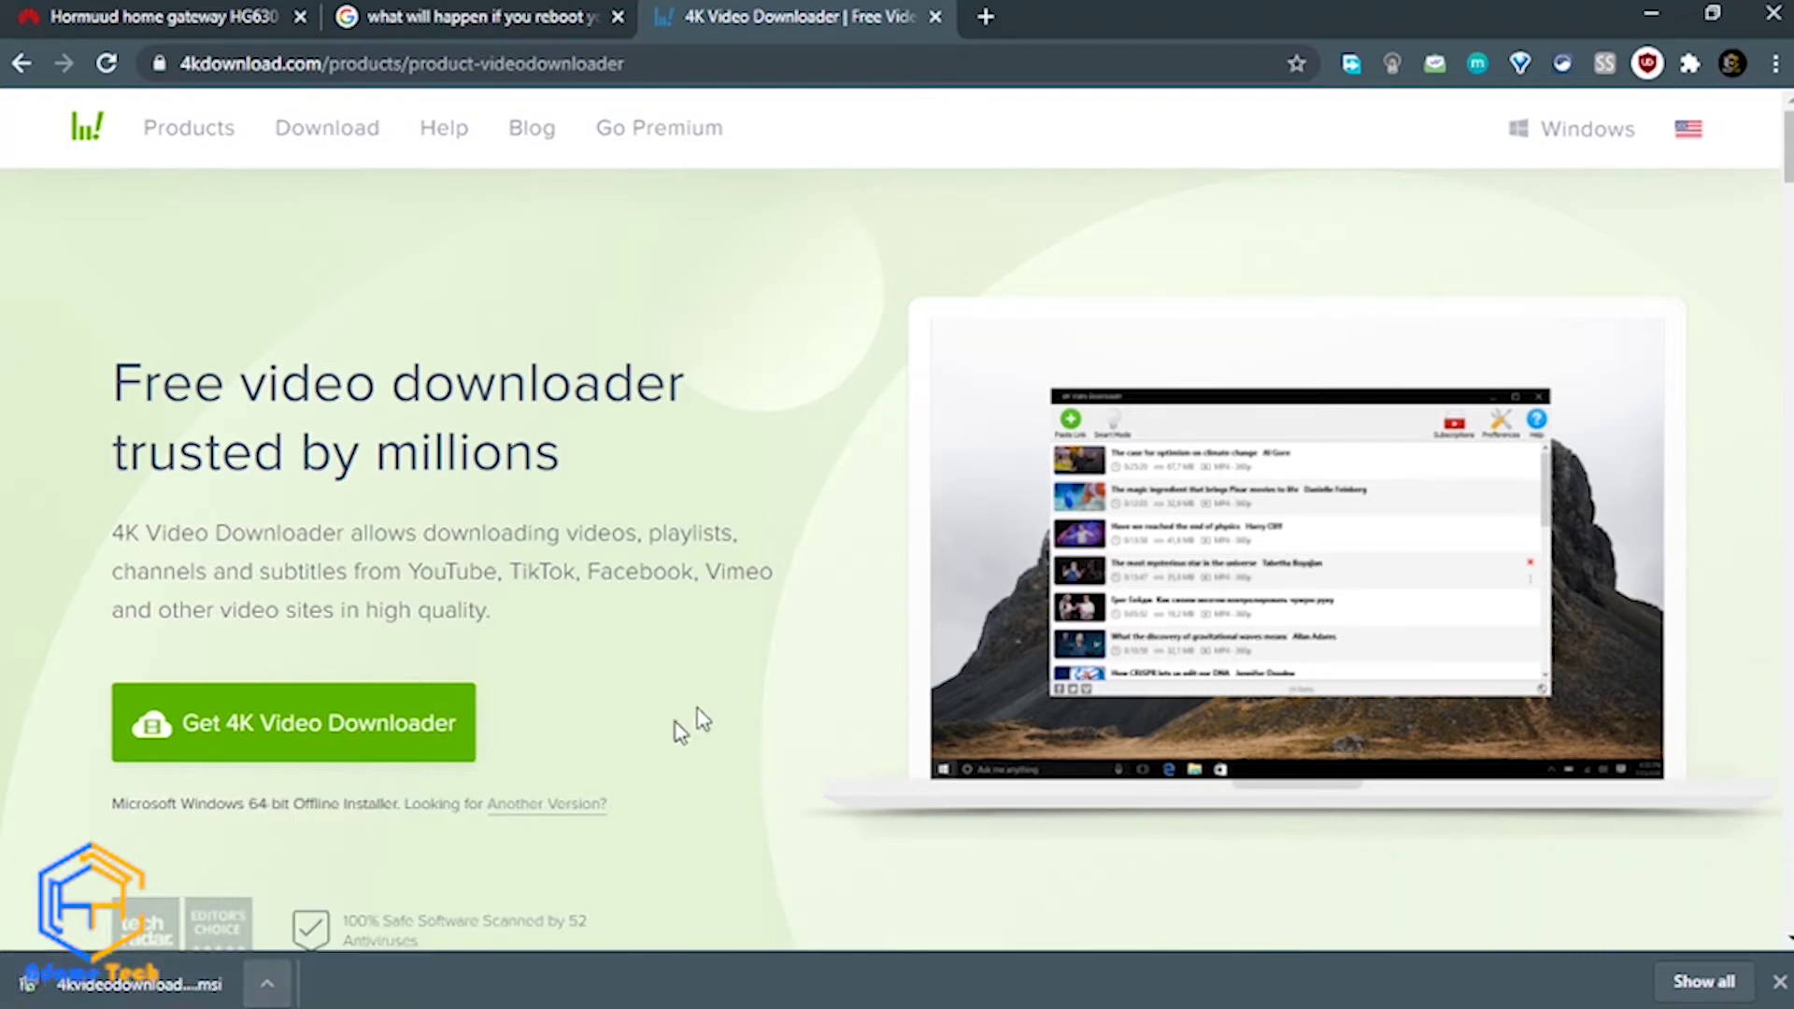
{"action": "left_click", "coordinate": [269, 983]}
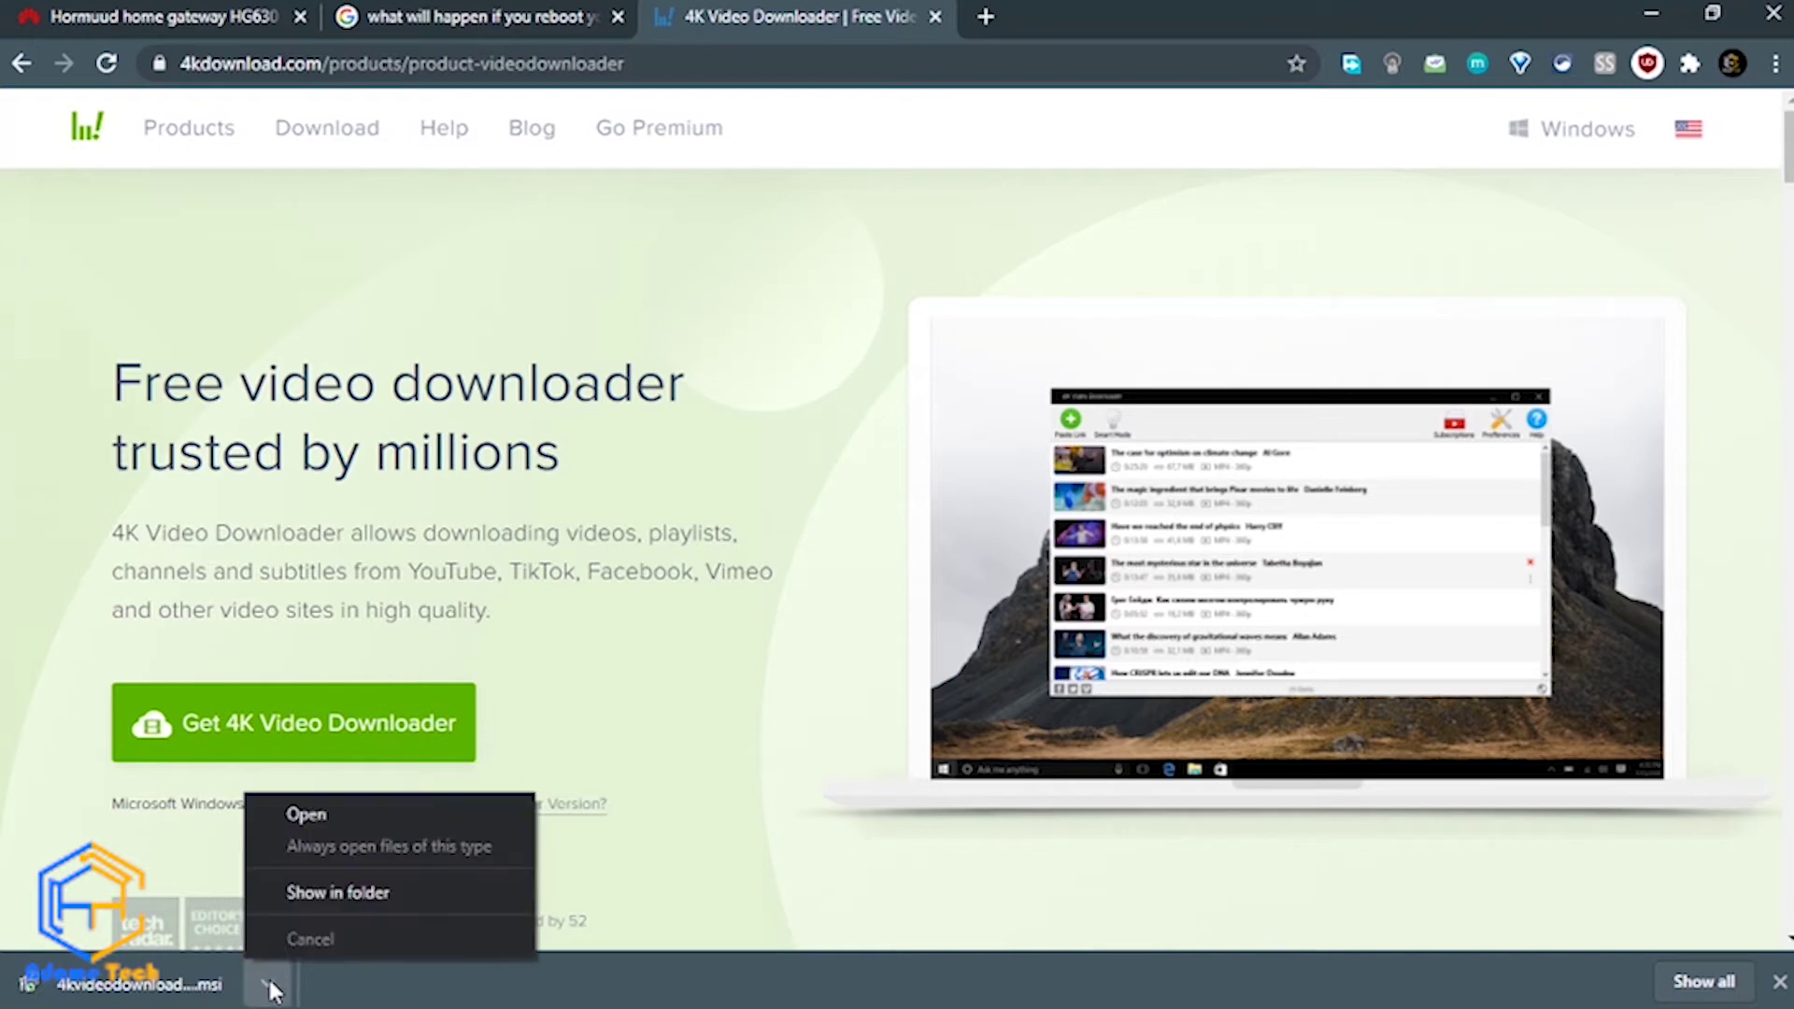
{"action": "left_click", "coordinate": [333, 811]}
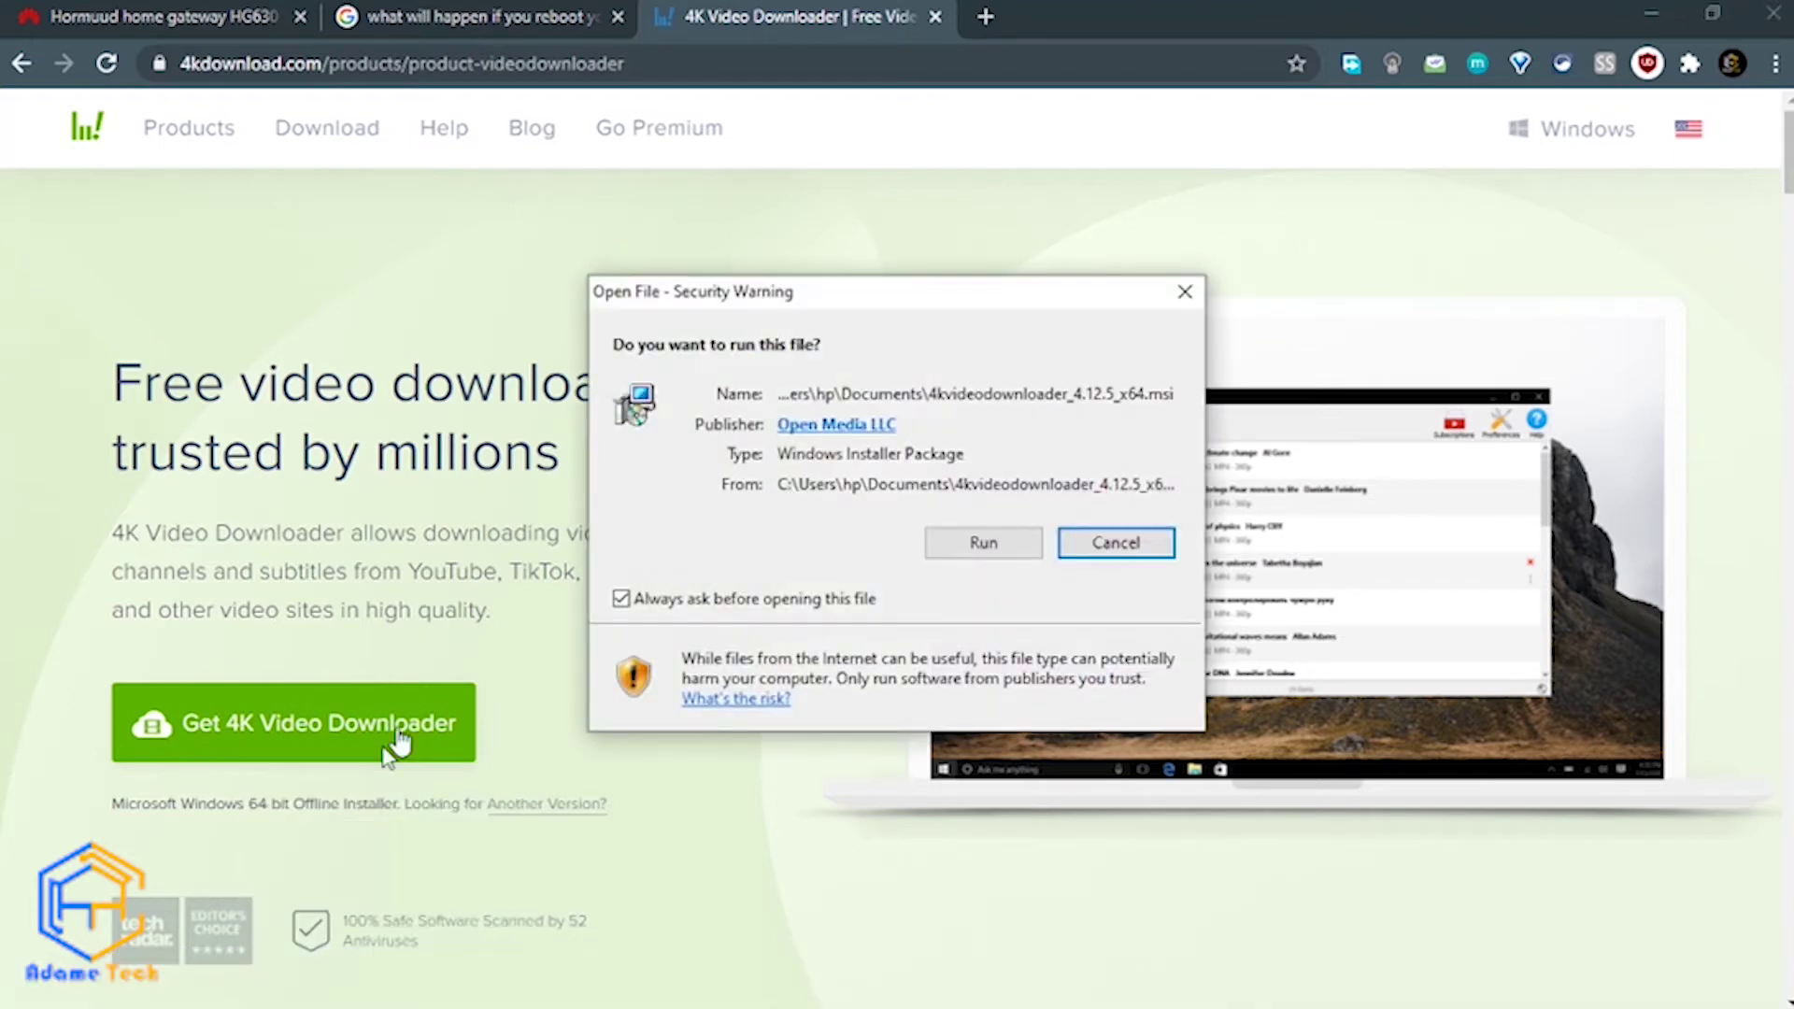
{"action": "left_click", "coordinate": [985, 545]}
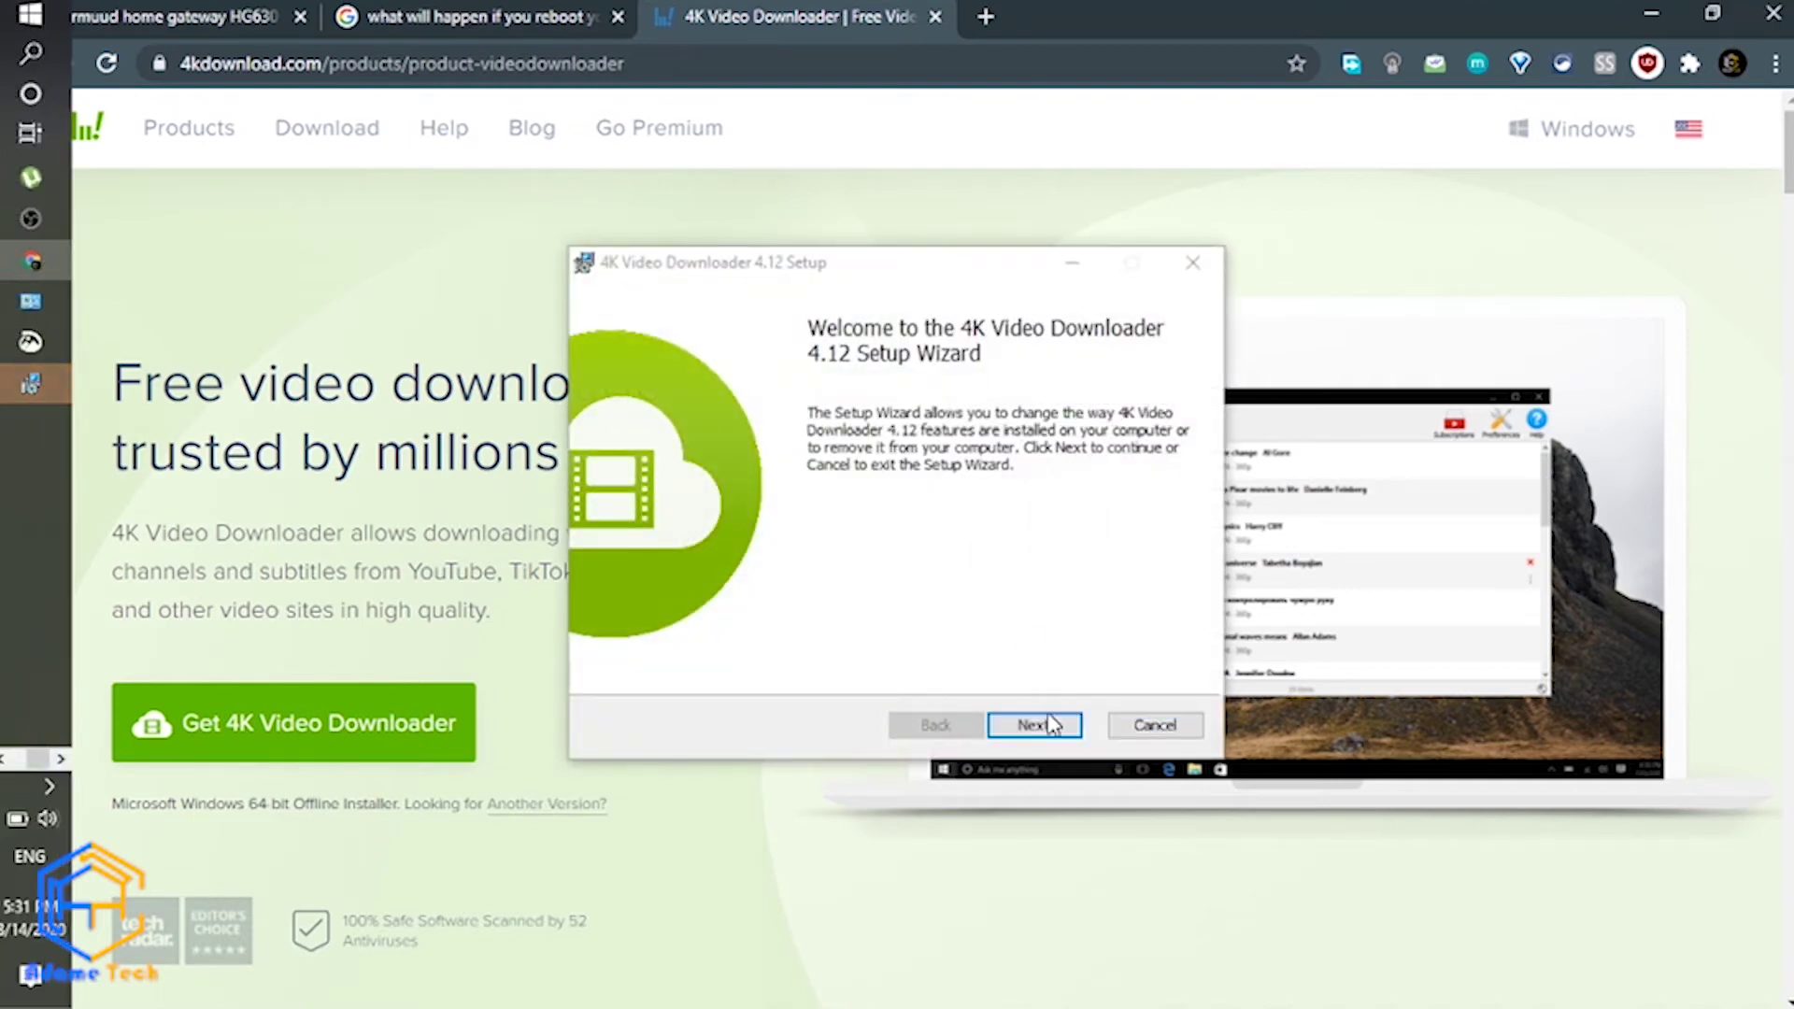
Repair the existing 4K Video Downloader 4.12 installation with the setup wizard and finish it.
{"action": "left_click", "coordinate": [1046, 727]}
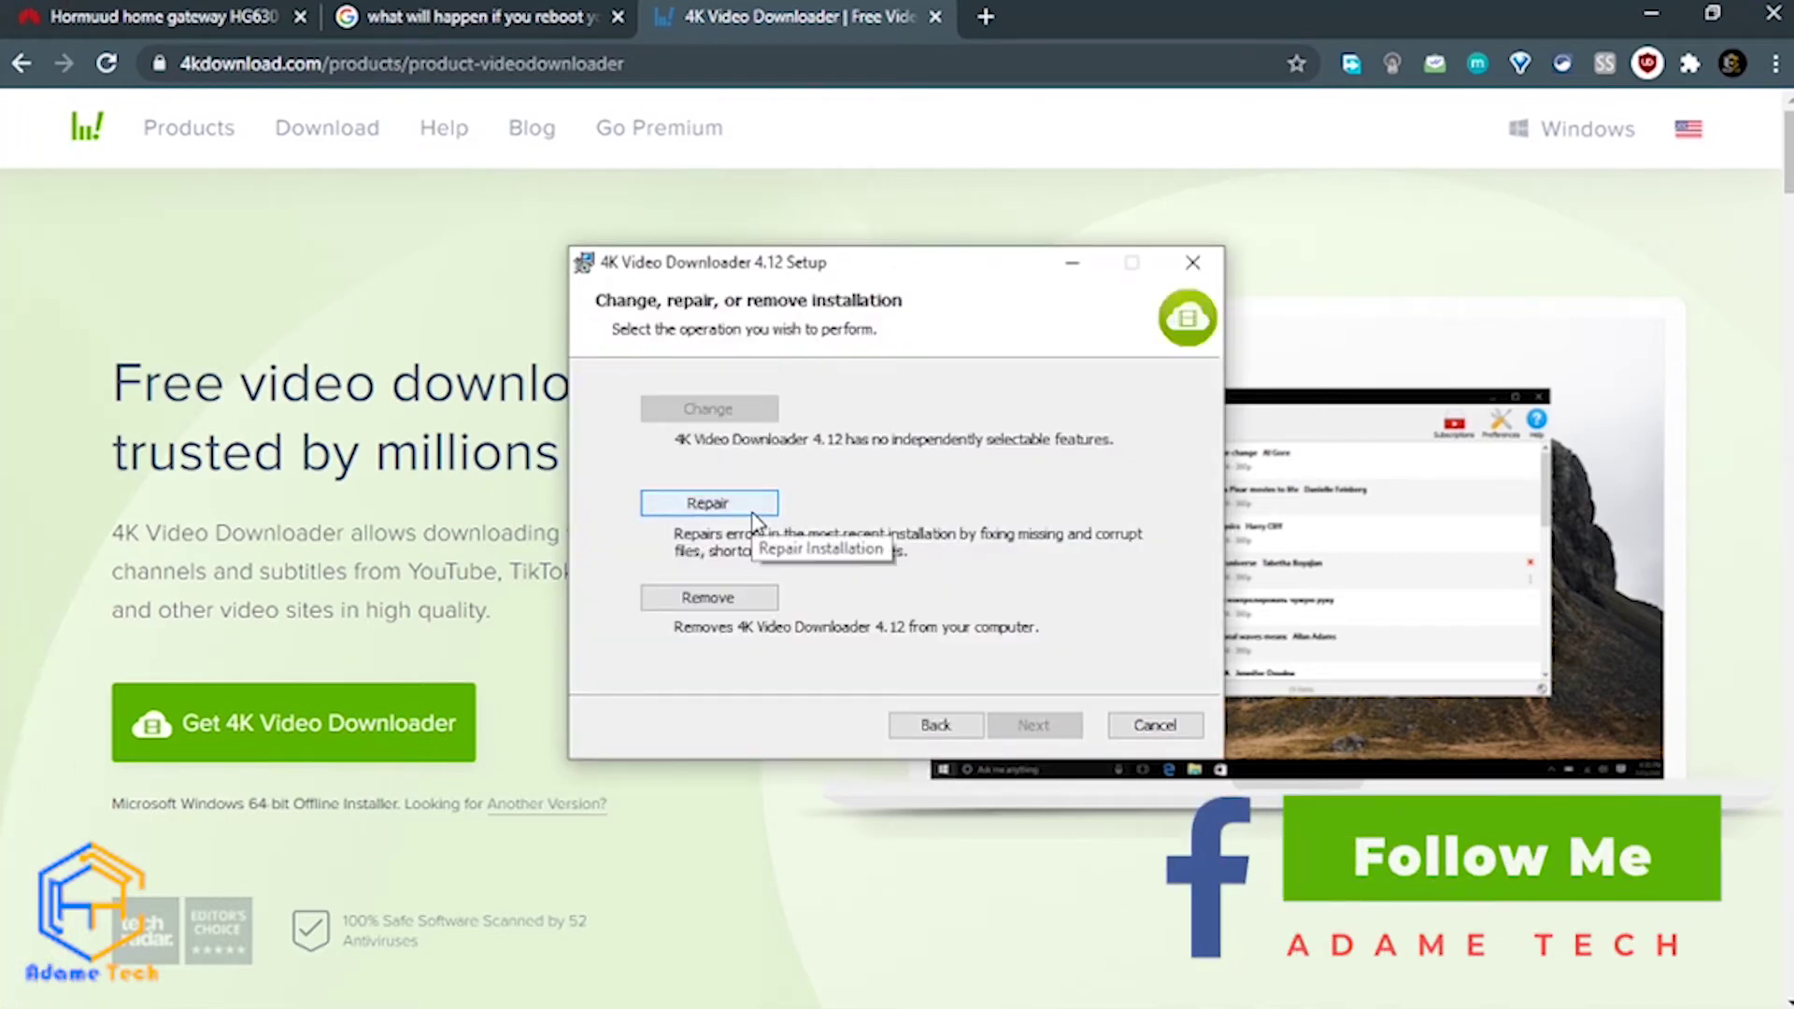
{"action": "left_click", "coordinate": [725, 510]}
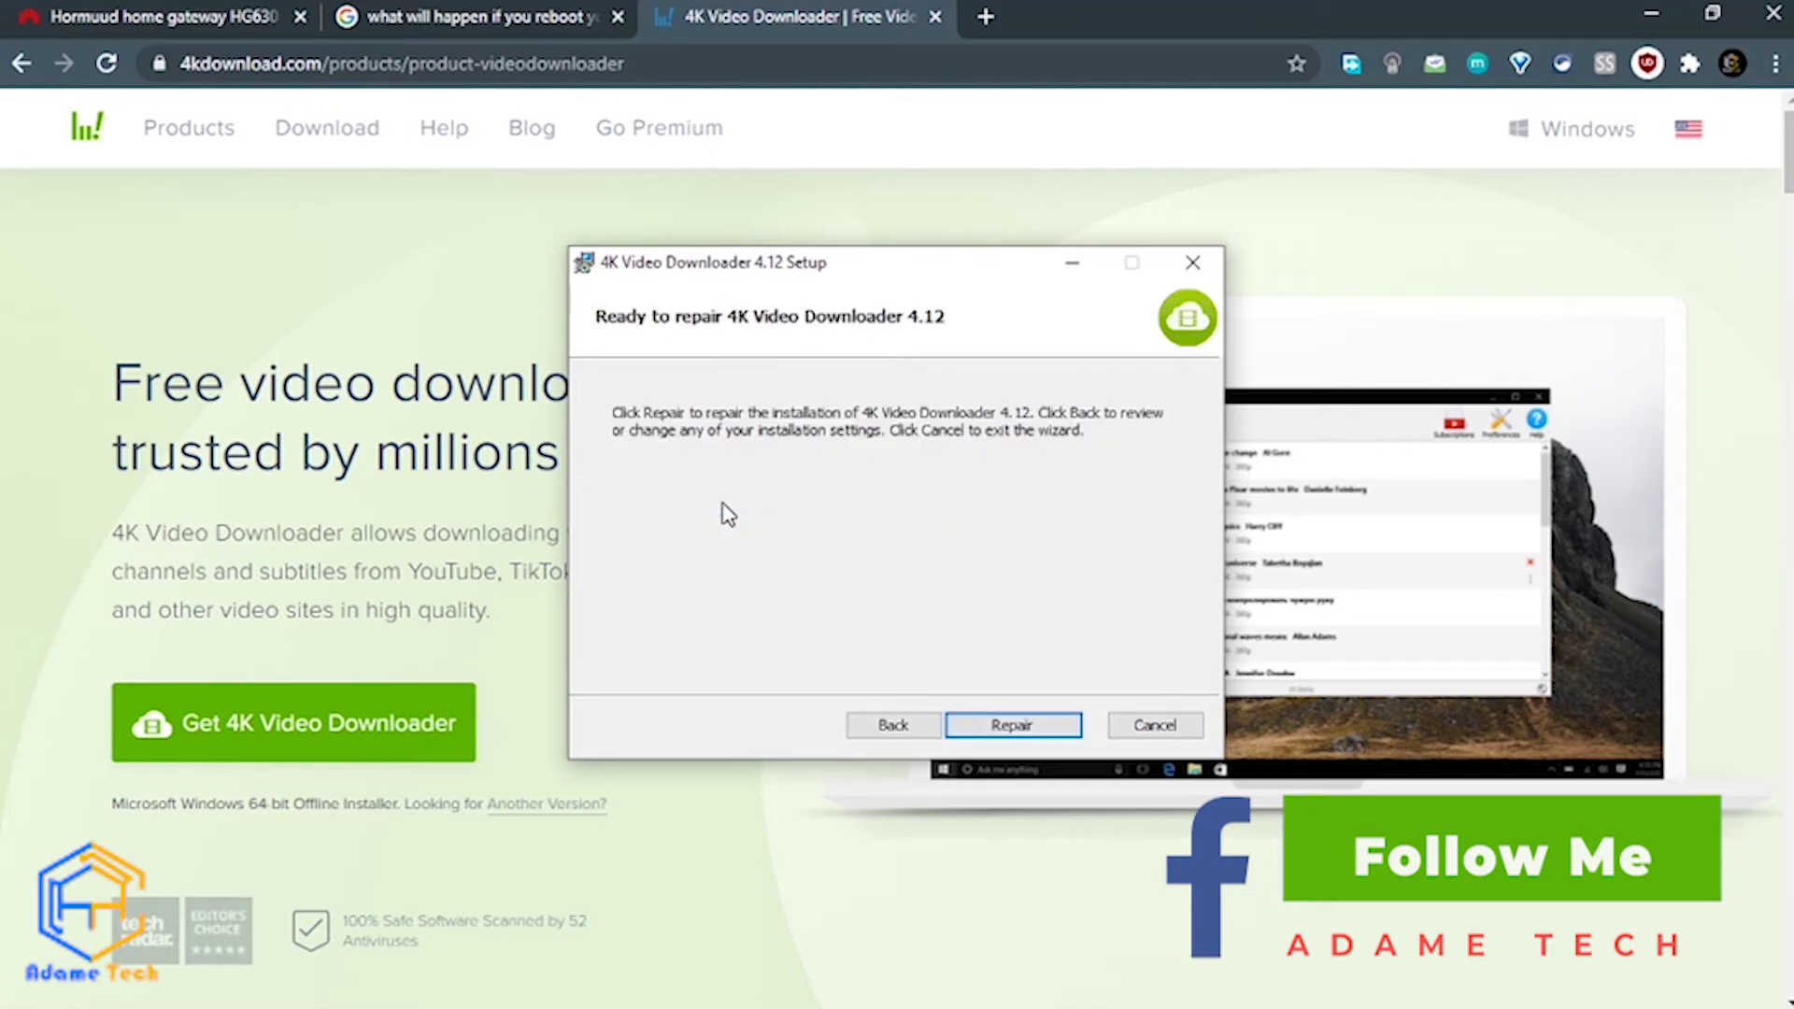
{"action": "left_click", "coordinate": [1016, 725]}
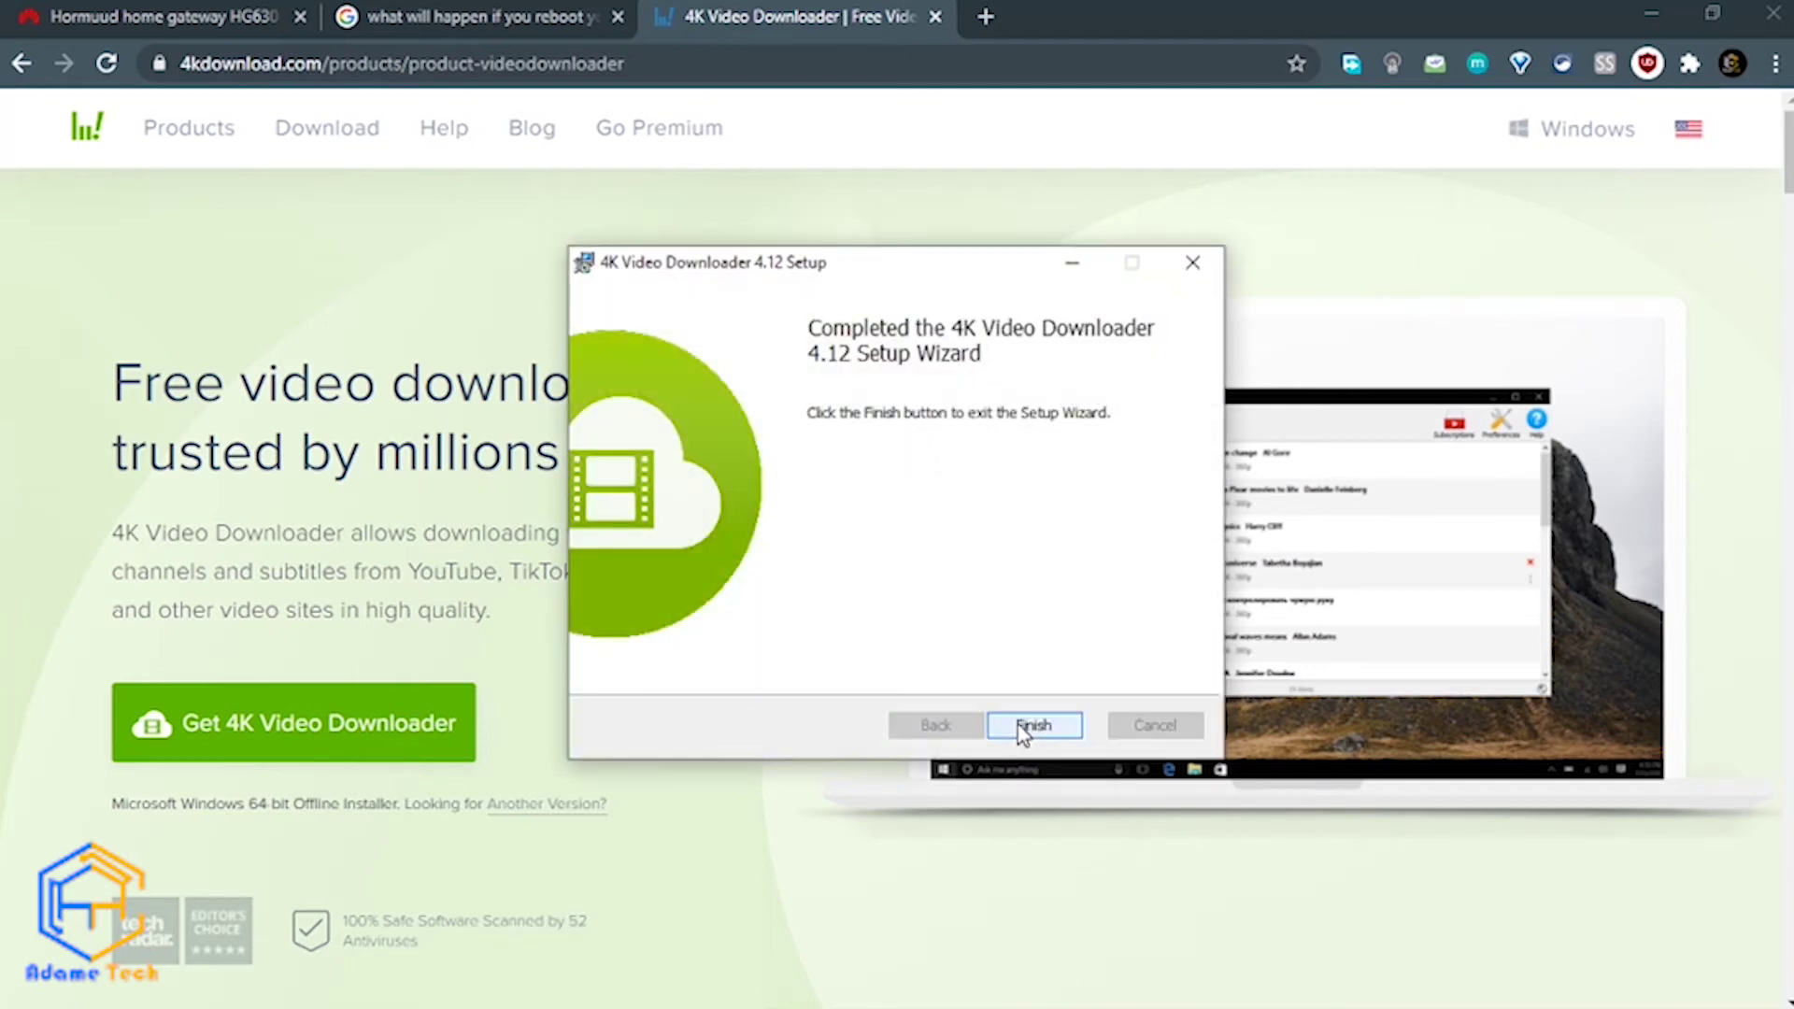
{"action": "left_click", "coordinate": [1027, 727]}
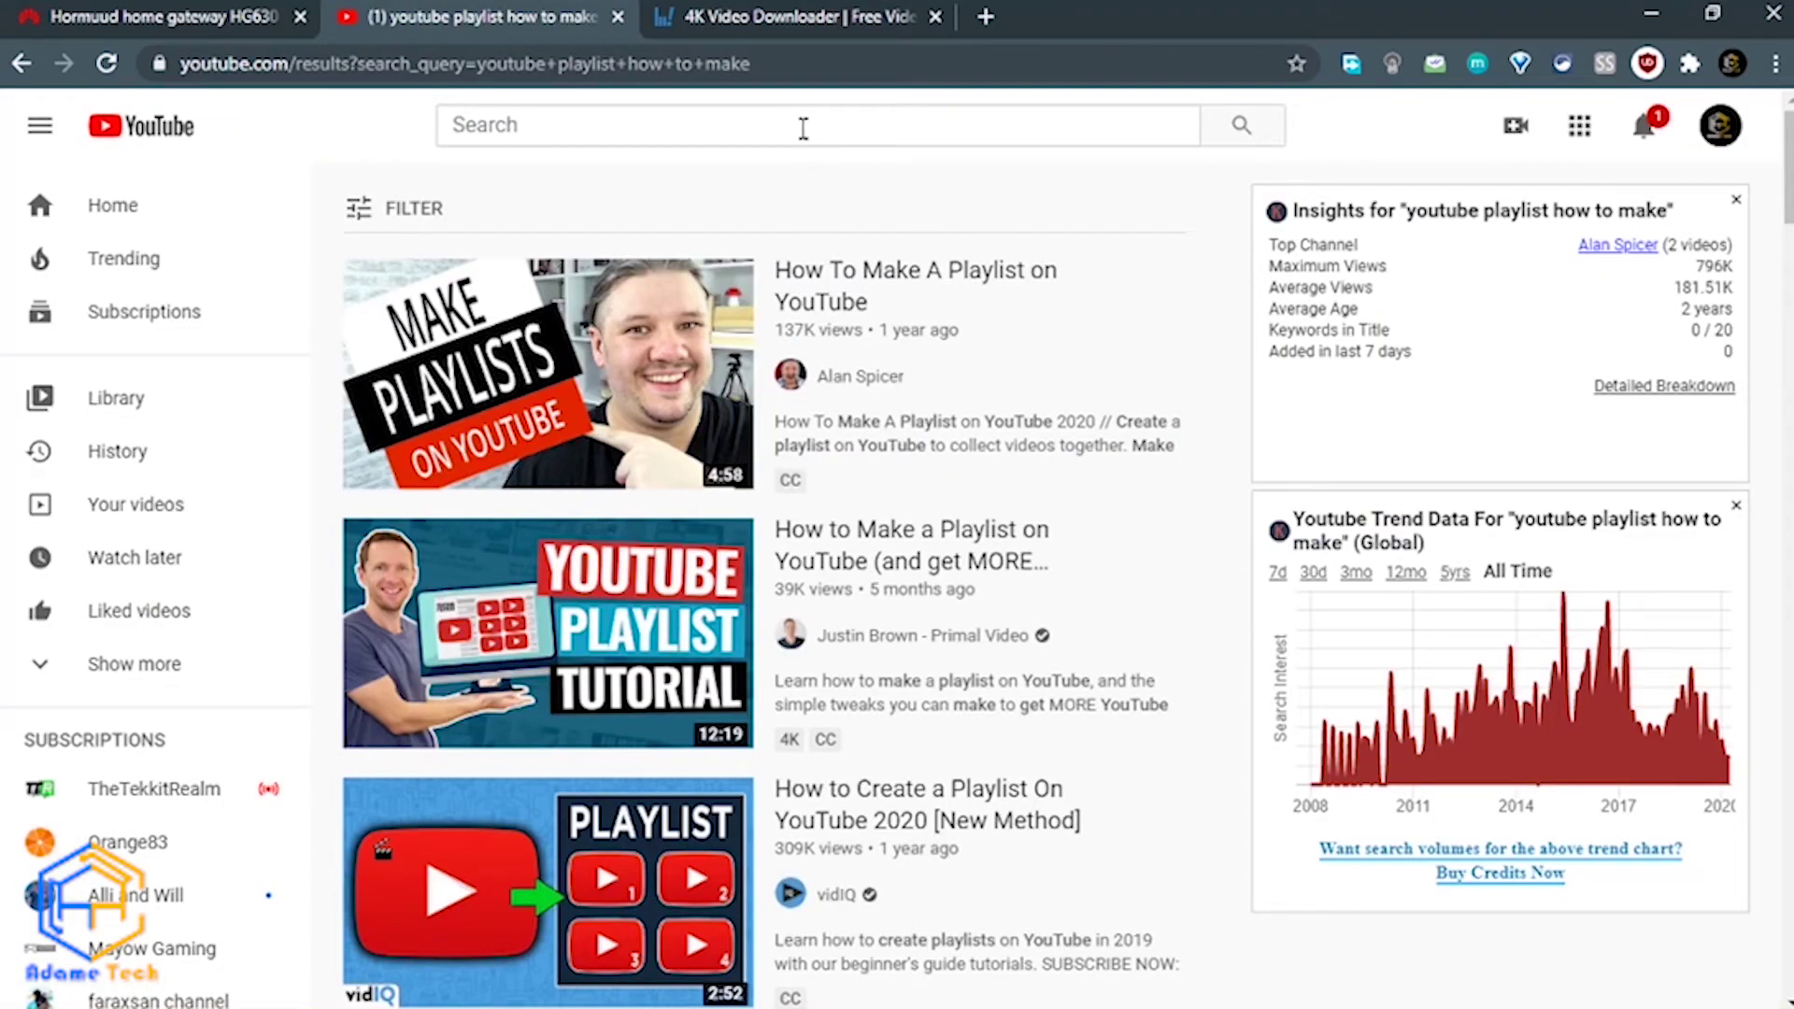
Search YouTube for "photoshop playlist" using the suggested search.
{"action": "left_click", "coordinate": [798, 123]}
{"action": "type", "text": "pho"}
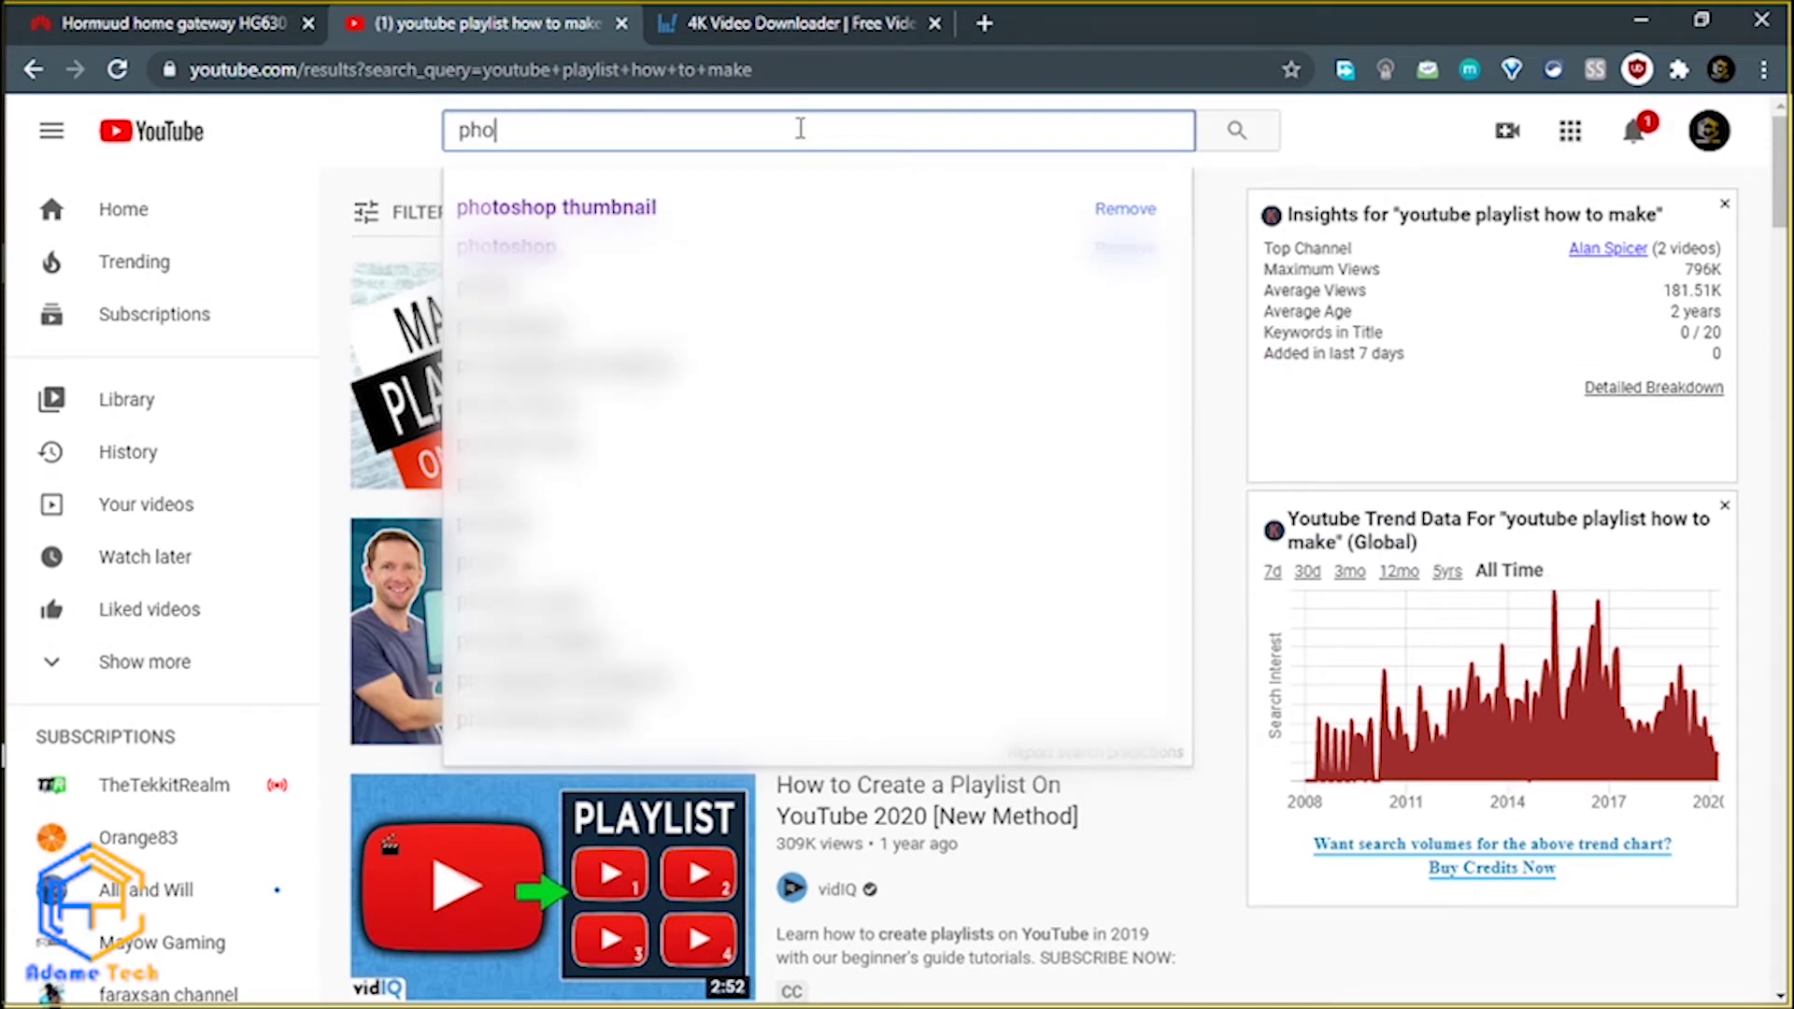
{"action": "type", "text": "toshop "}
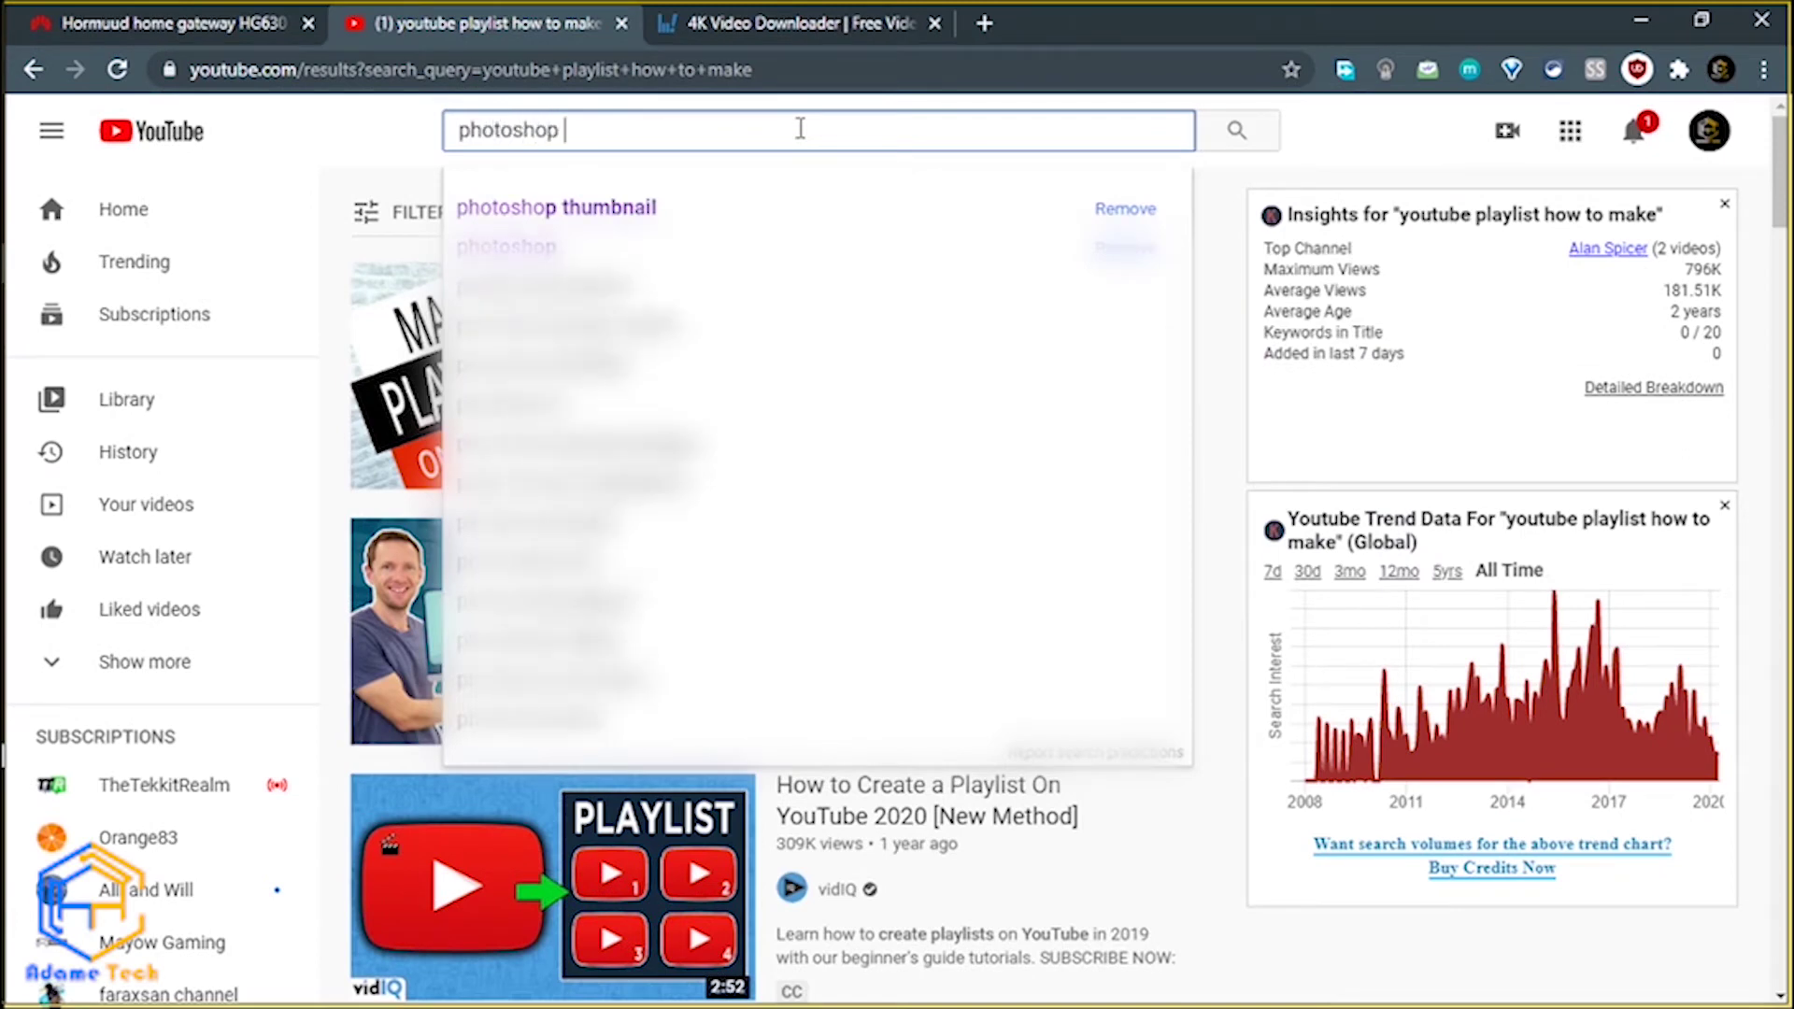
{"action": "type", "text": "plya"}
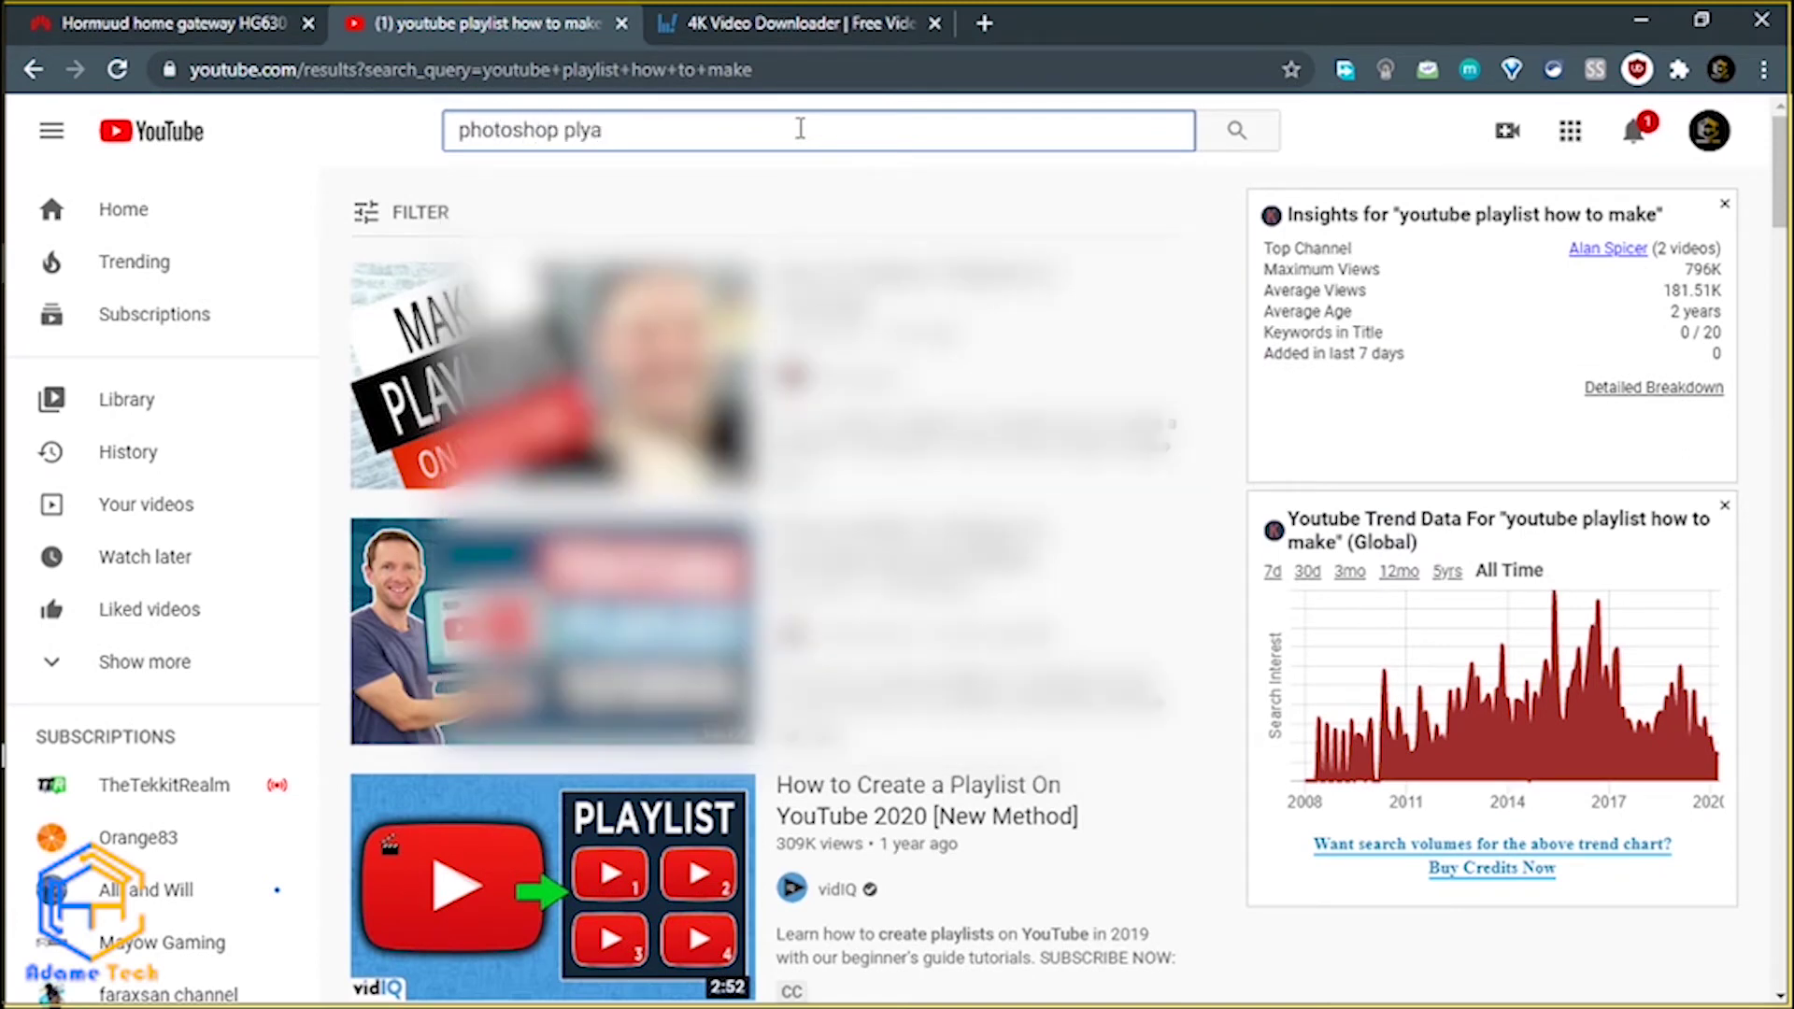
{"action": "type", "text": "list"}
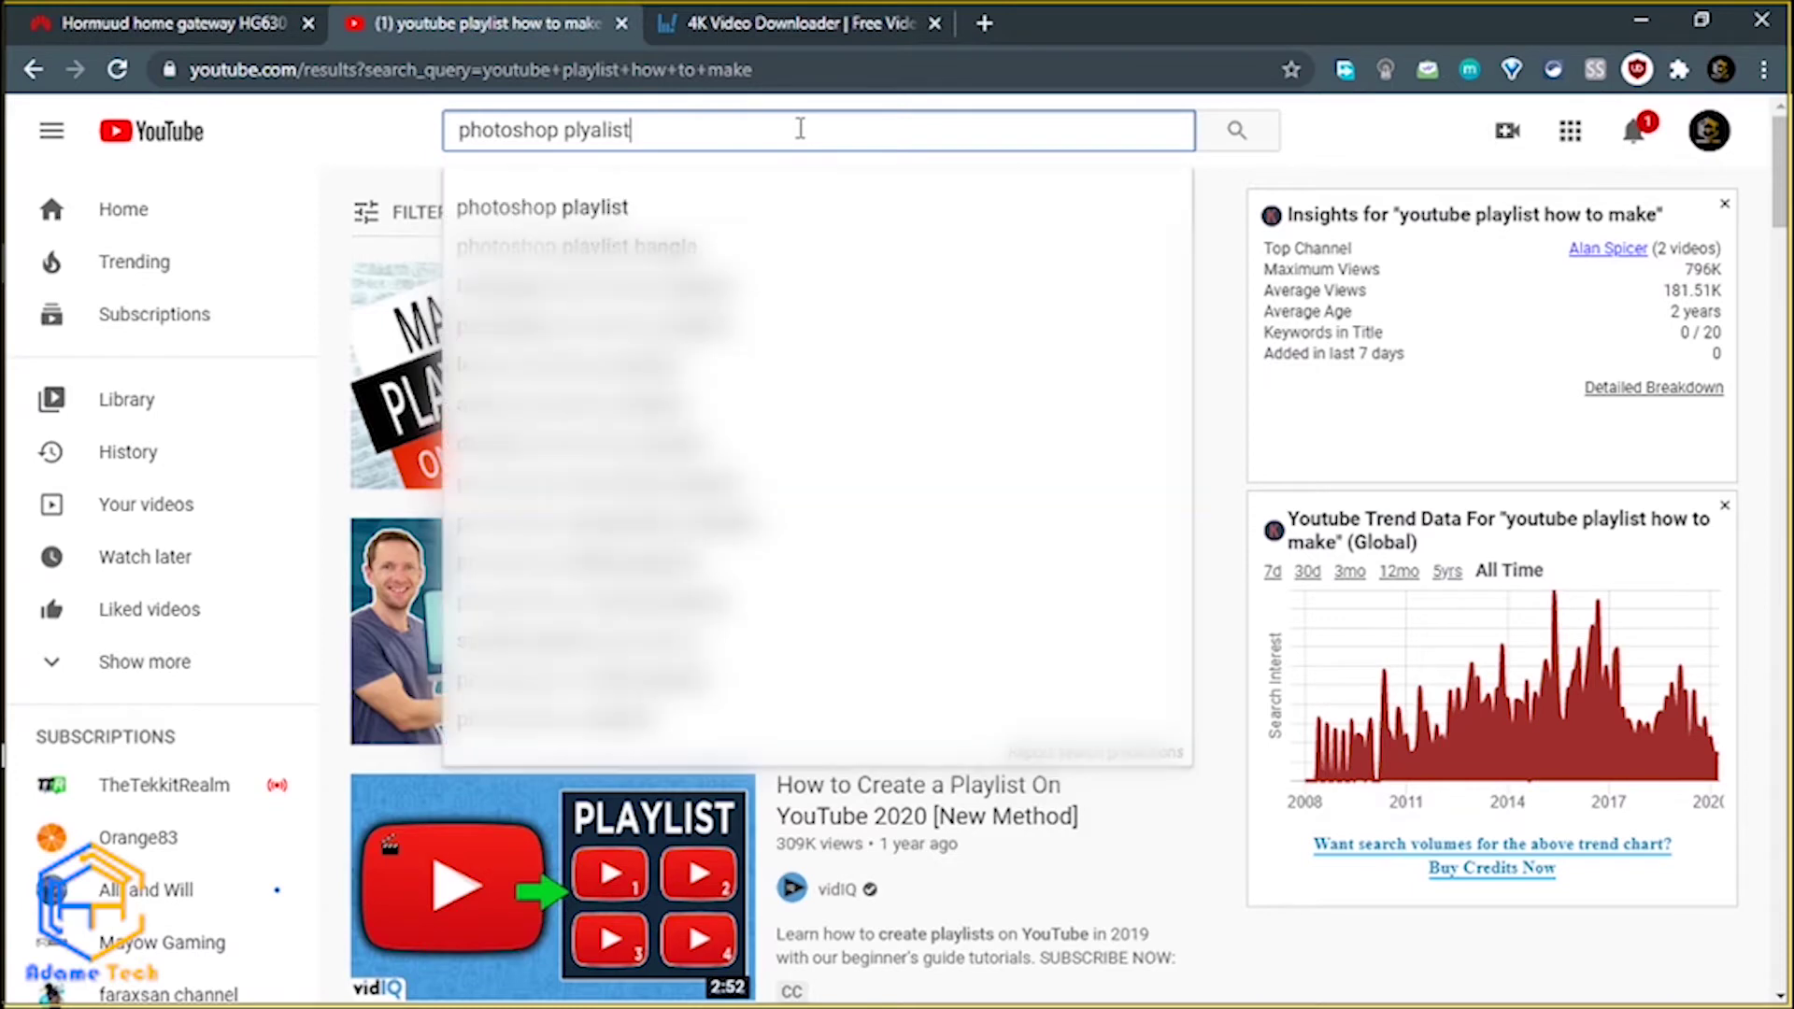
{"action": "left_click", "coordinate": [680, 209]}
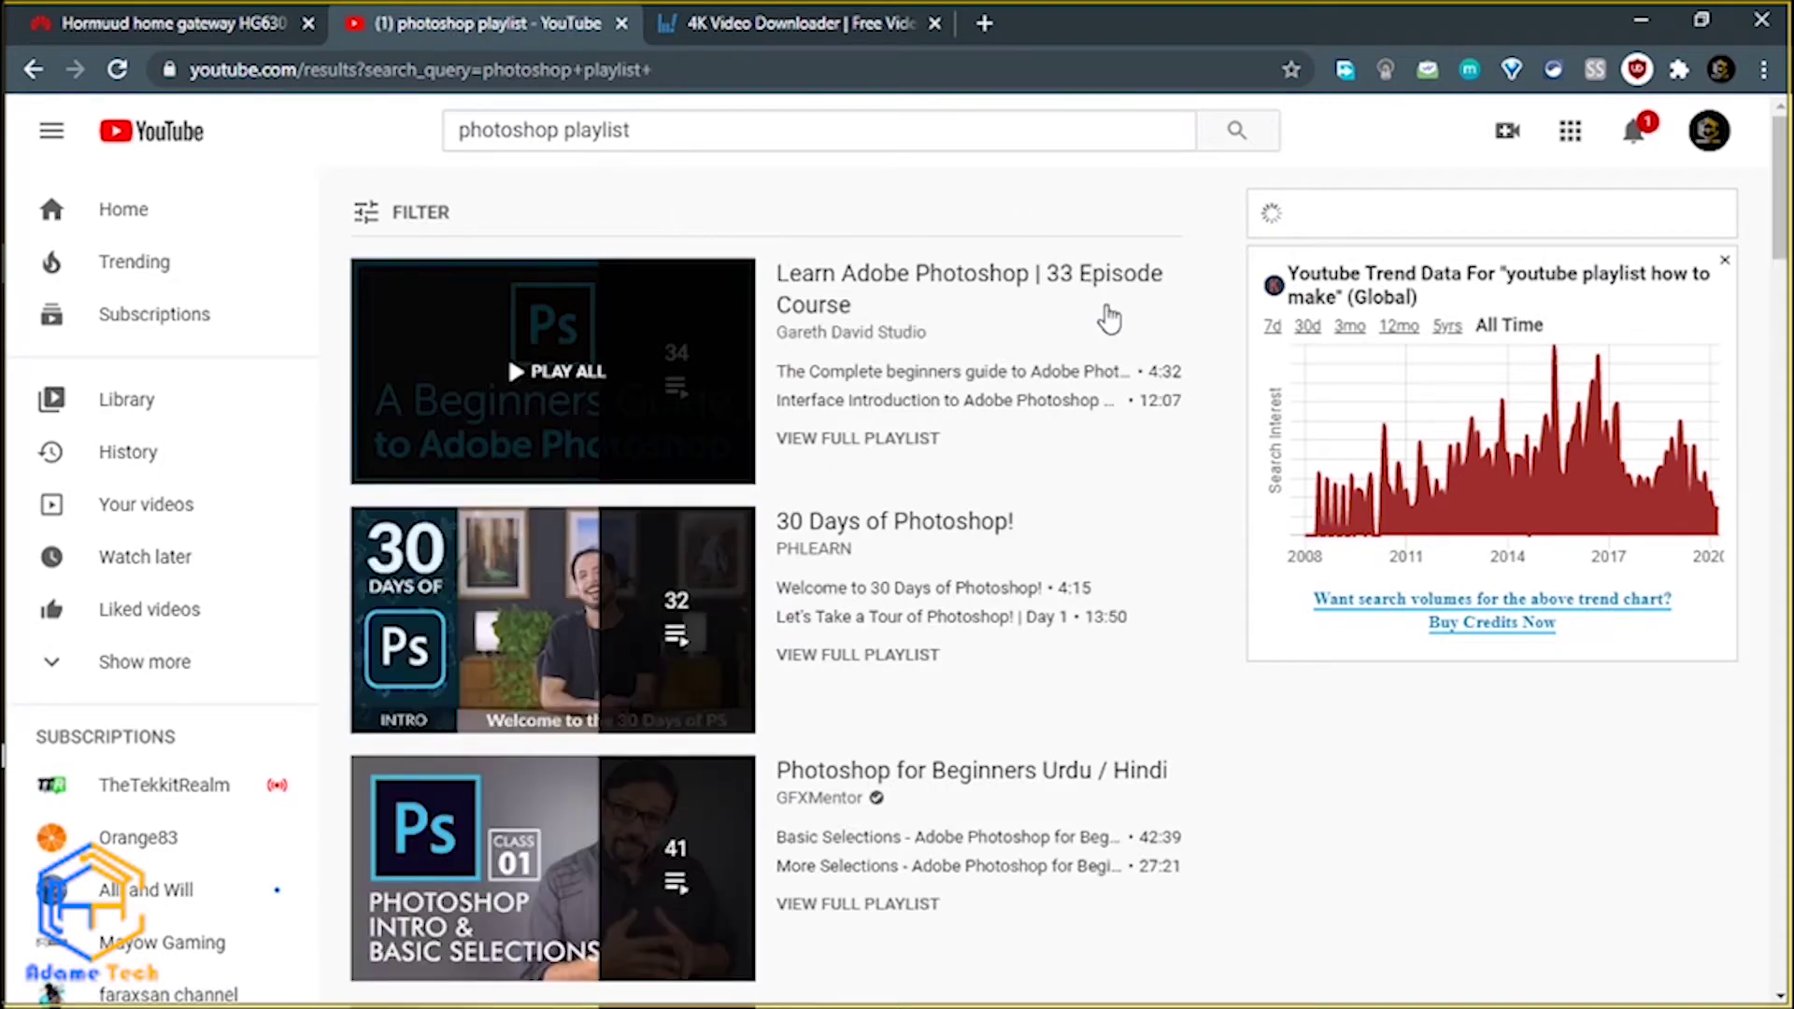
Copy the link address of the "Photoshop Tutorials" playlist from the YouTube search results.
{"action": "left_click_drag", "start_coordinate": [1778, 201], "coordinate": [1784, 154]}
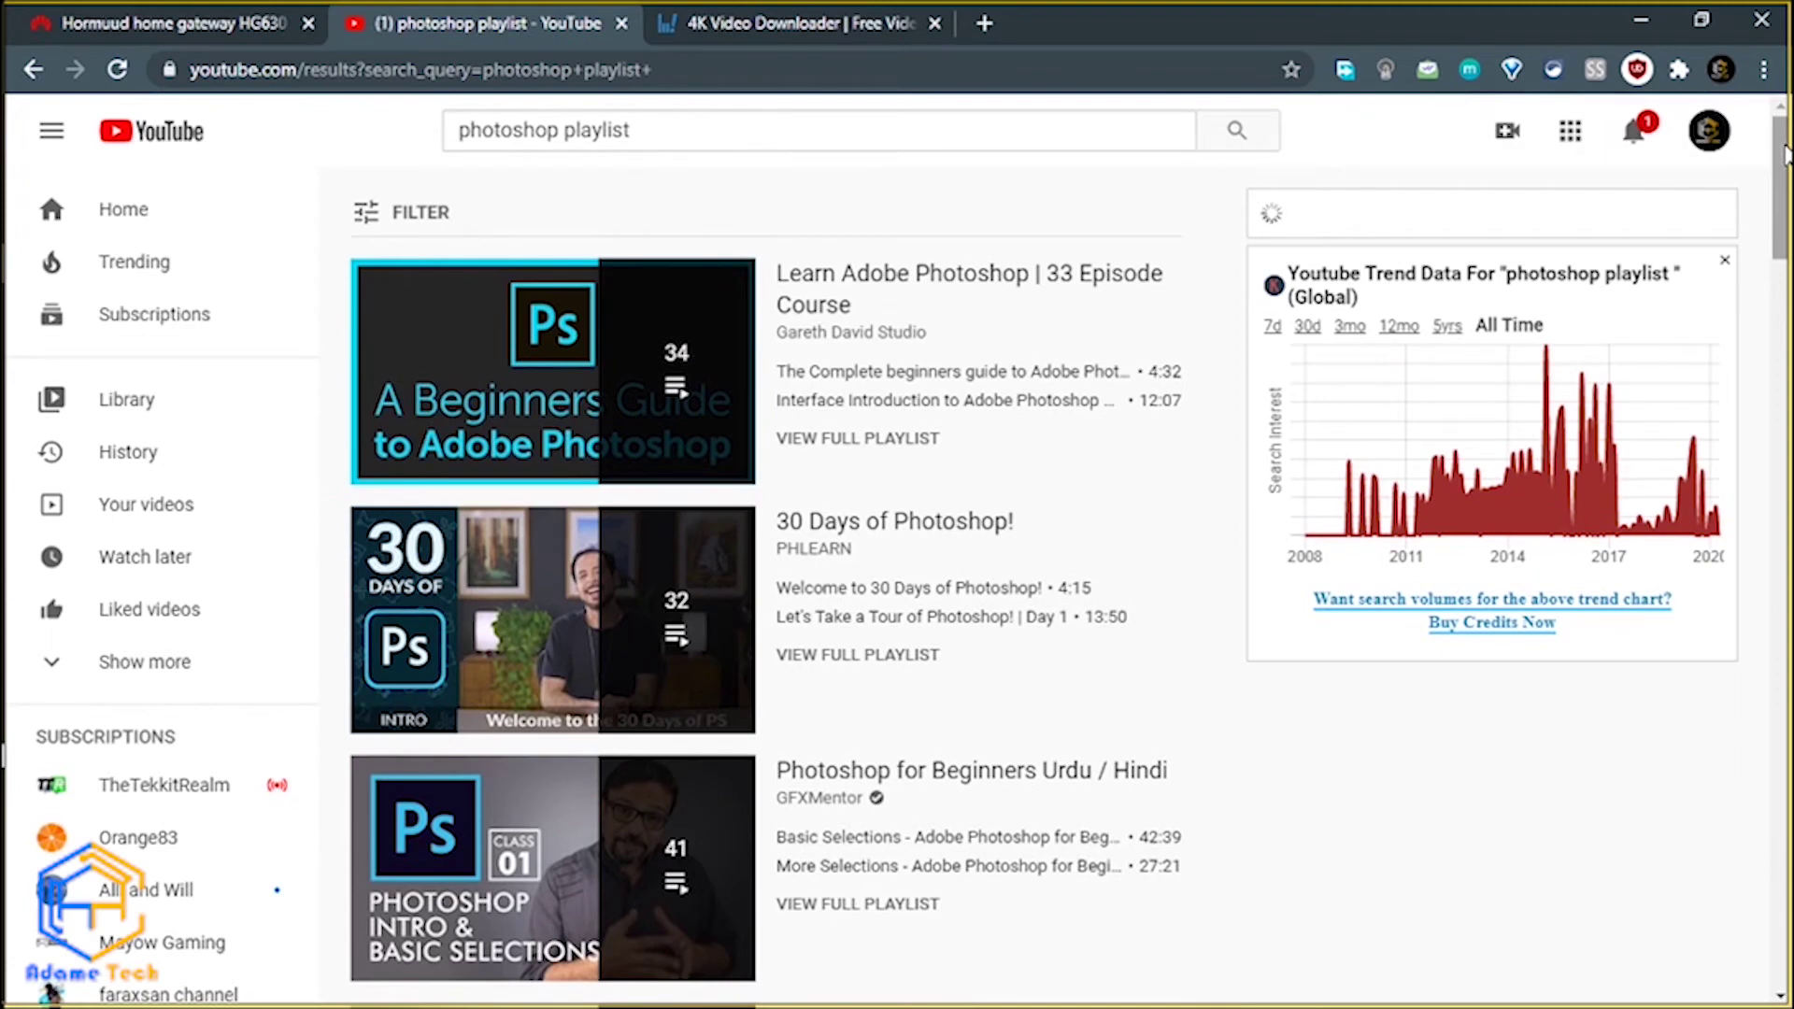
{"action": "left_click_drag", "start_coordinate": [1785, 154], "coordinate": [1782, 289]}
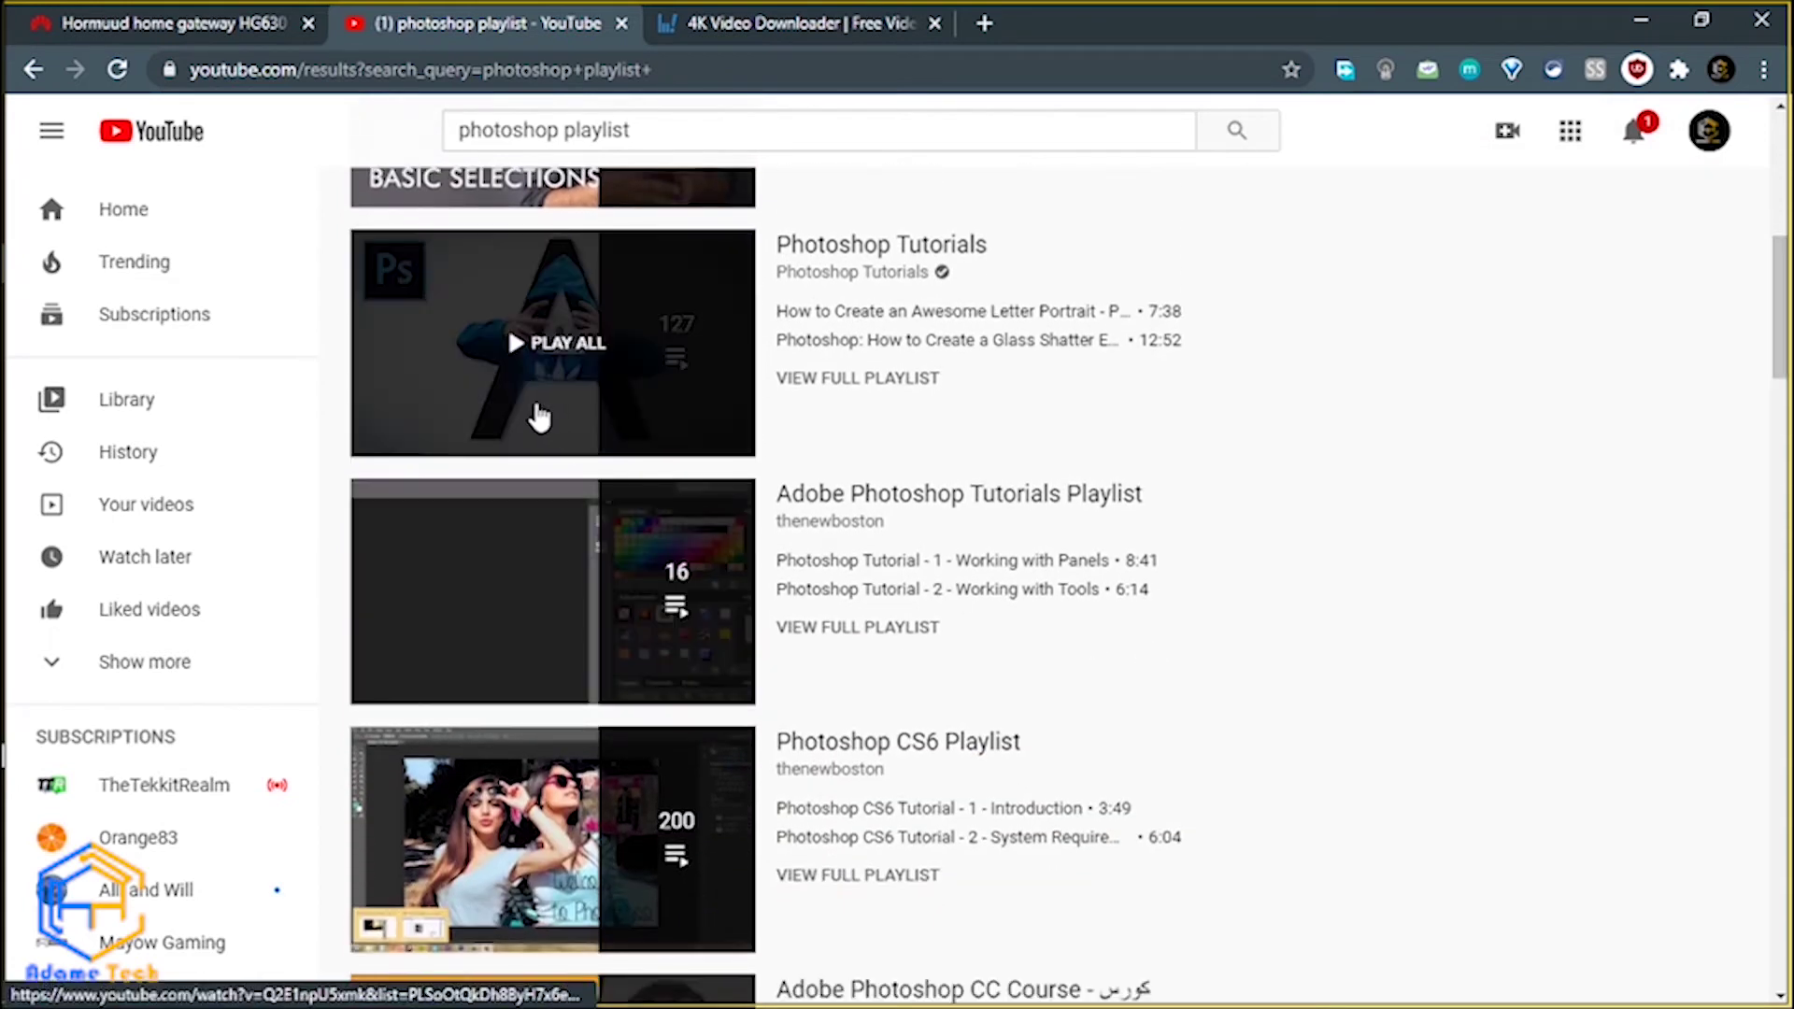
{"action": "right_click", "coordinate": [521, 401]}
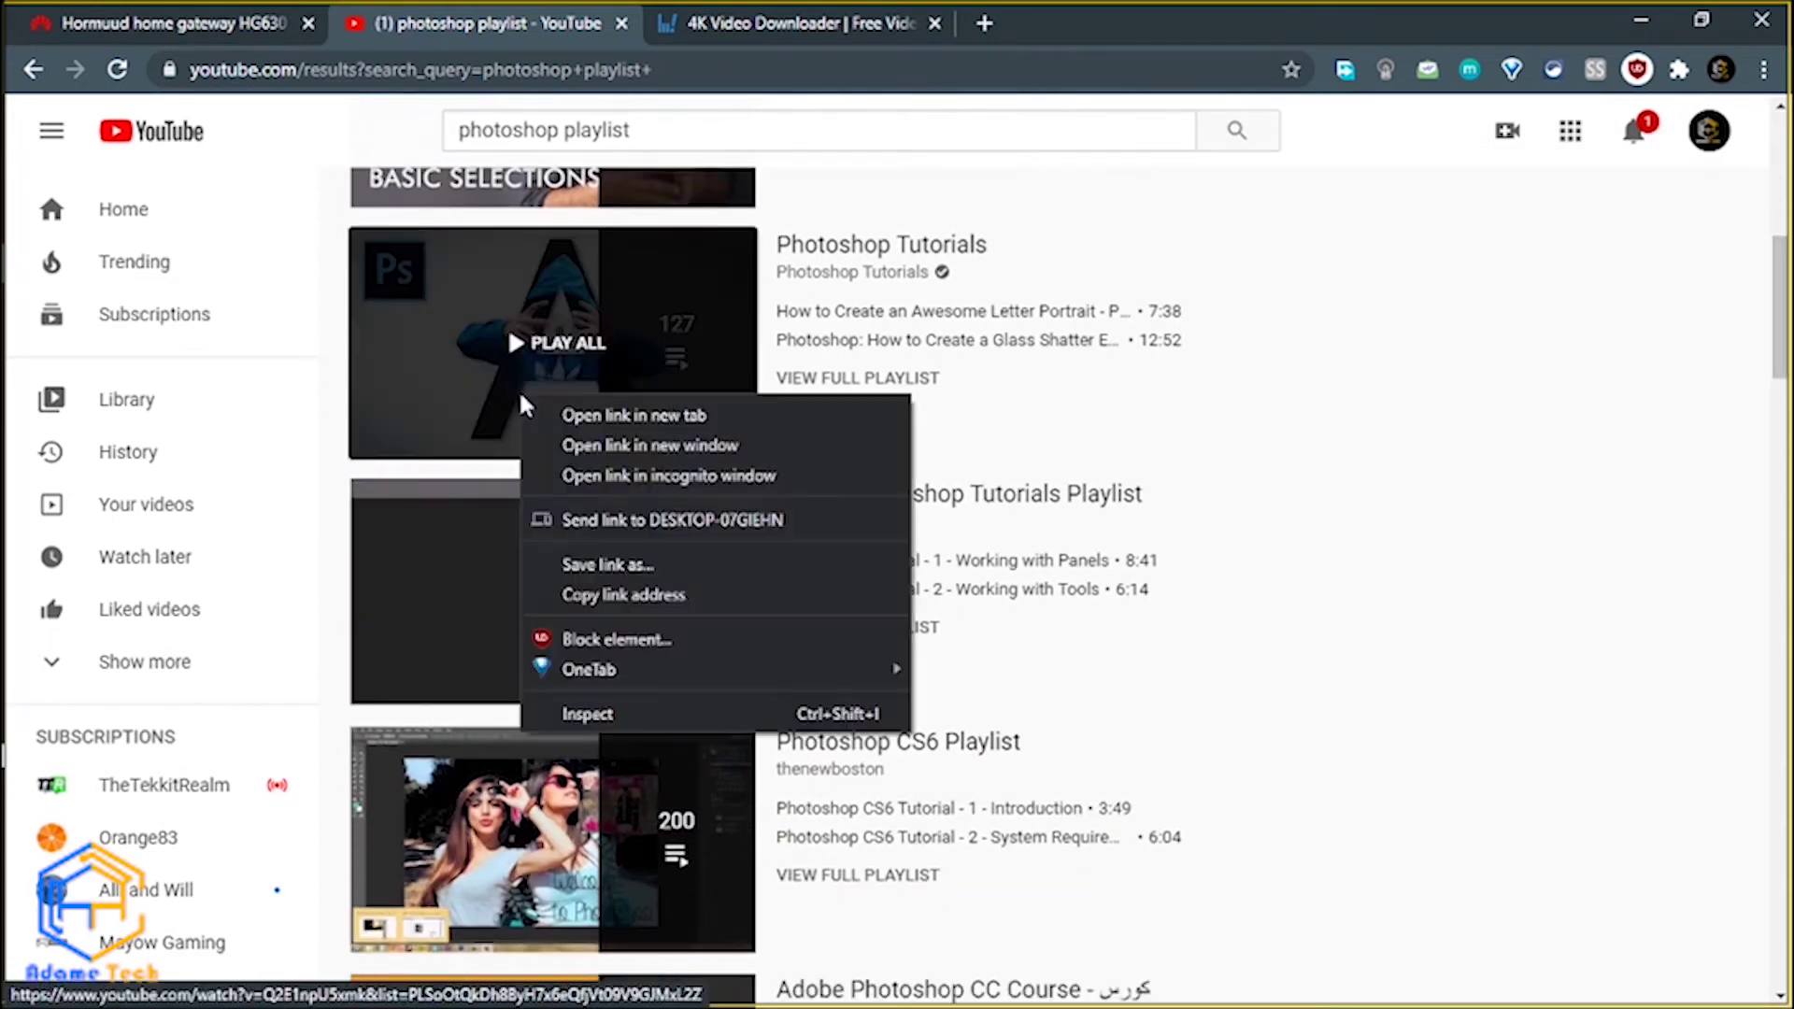
{"action": "left_click", "coordinate": [677, 590]}
Find 4K Video Downloader among the installed apps and switch to it.
{"action": "key", "text": "super"}
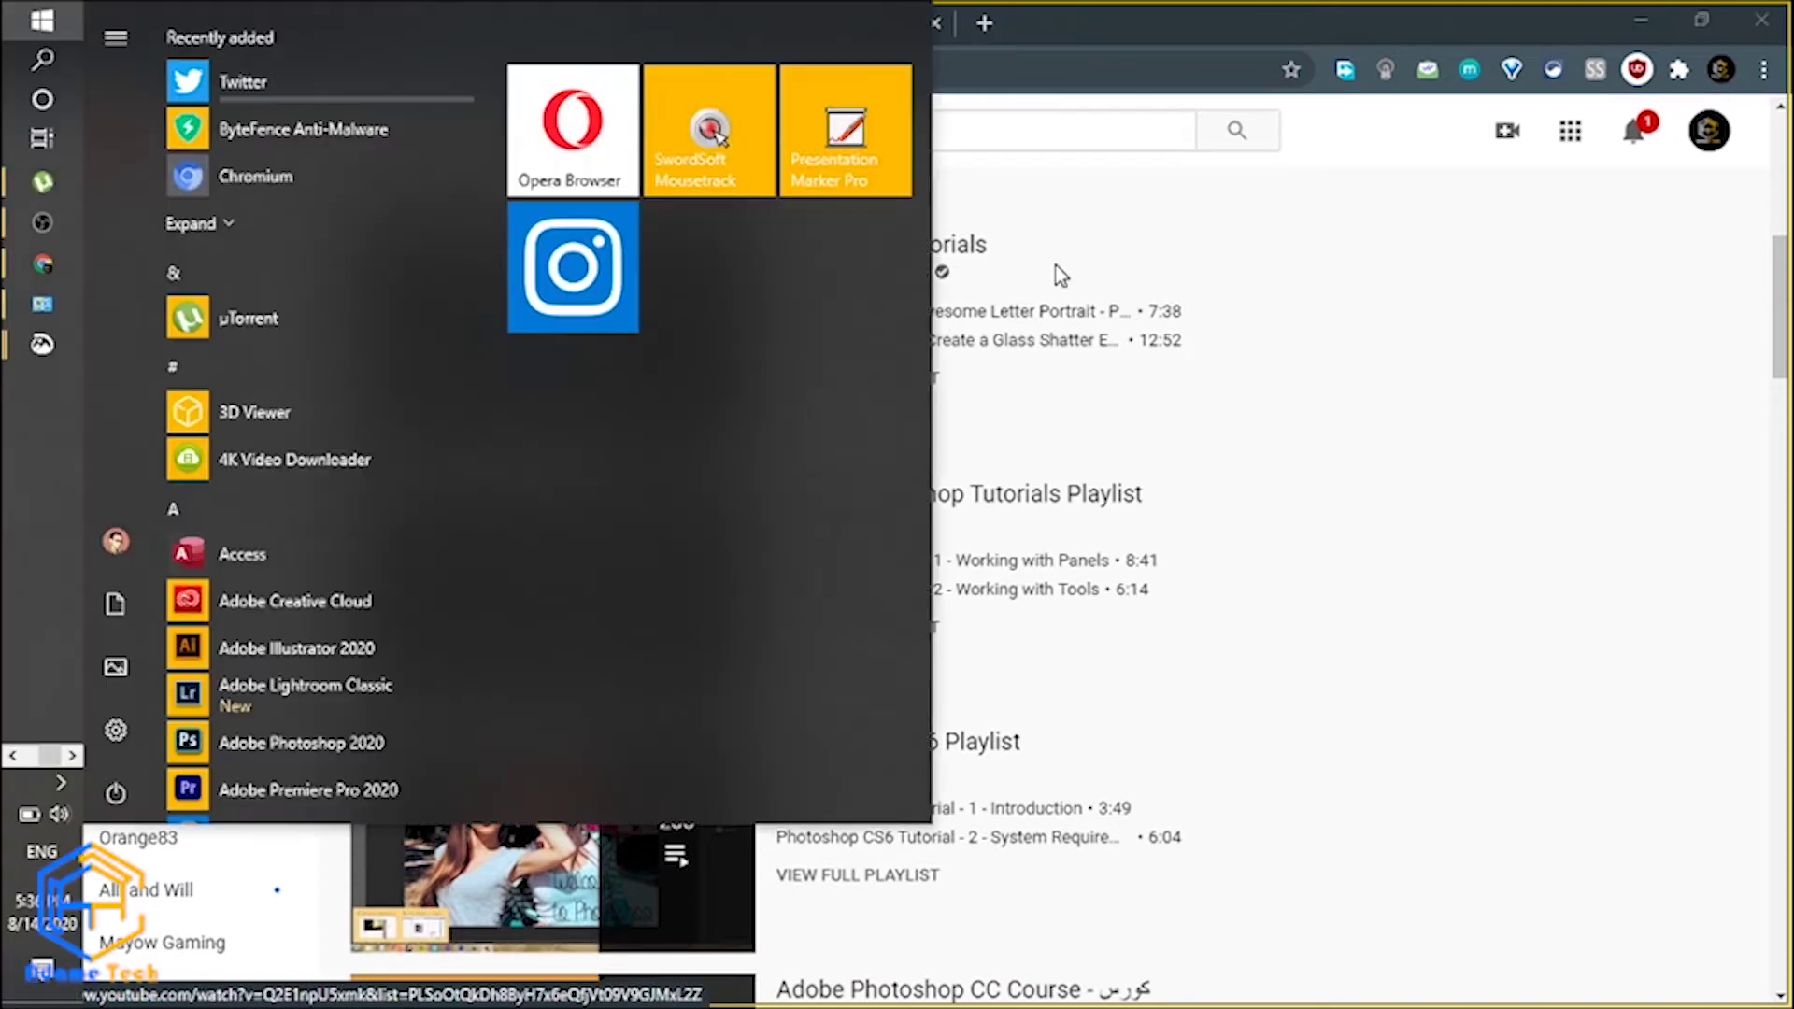
{"action": "key", "text": "super"}
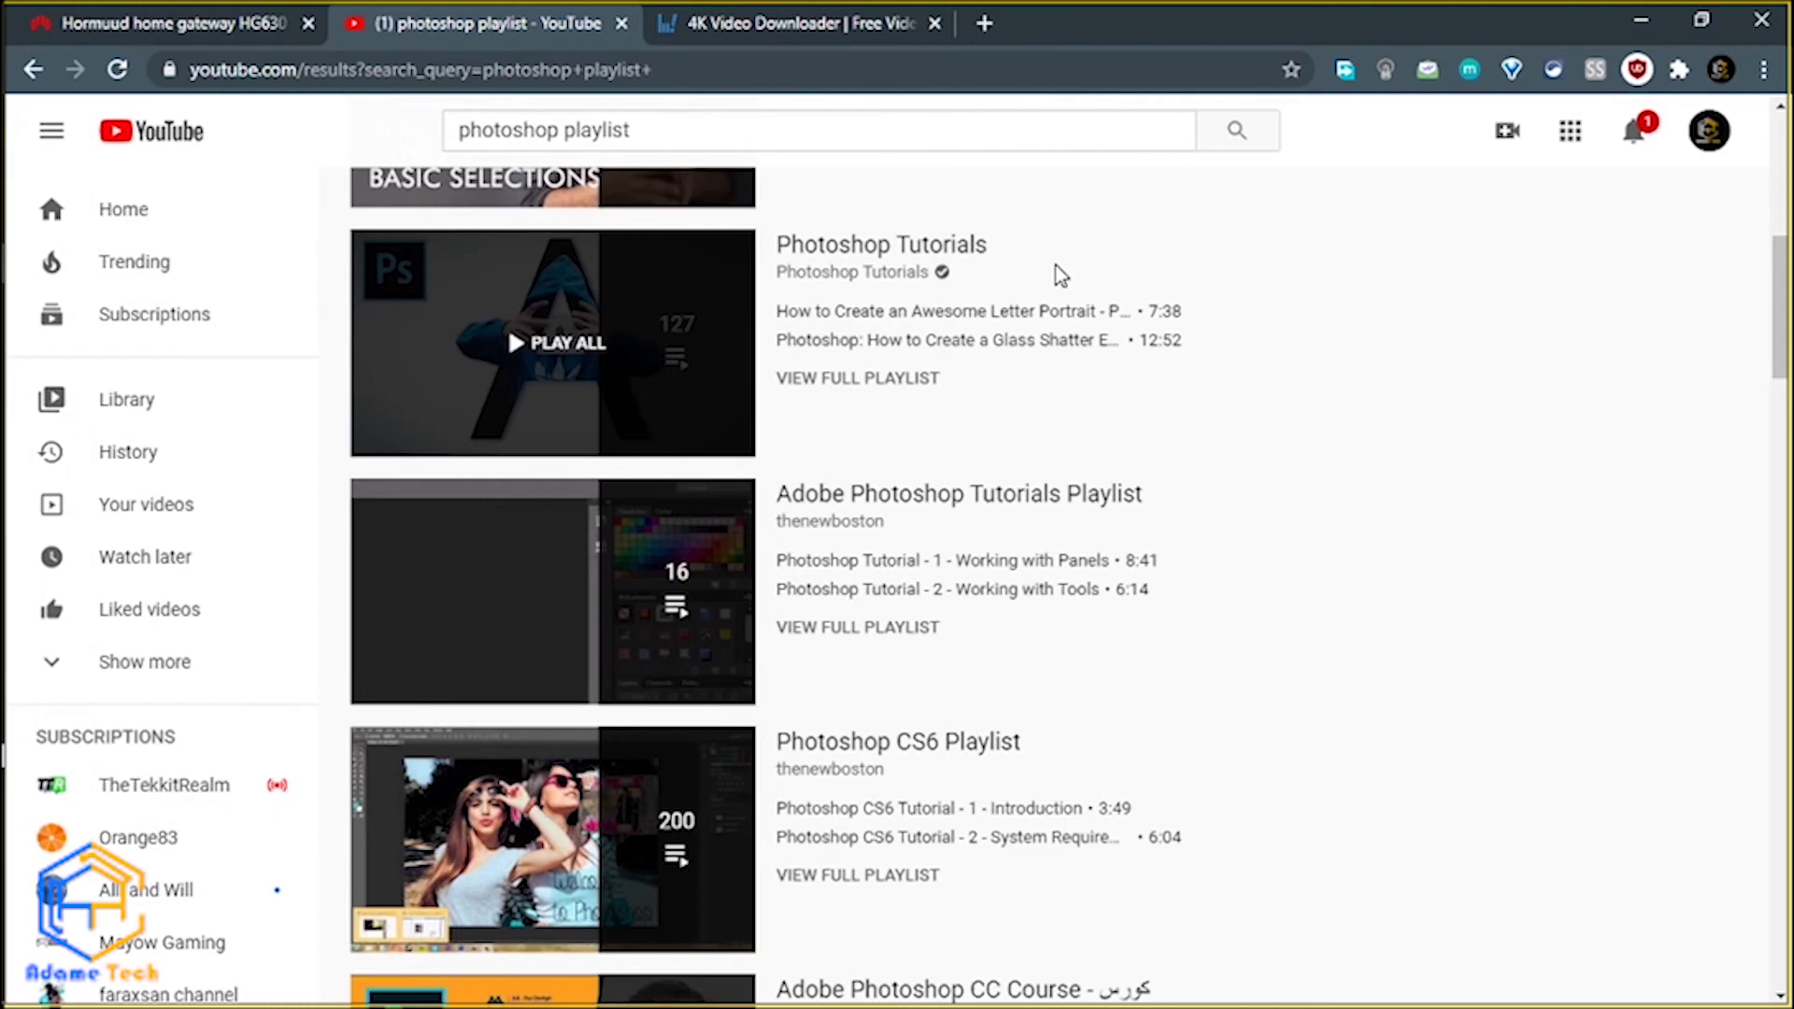
{"action": "key", "text": "super"}
{"action": "type", "text": "4"}
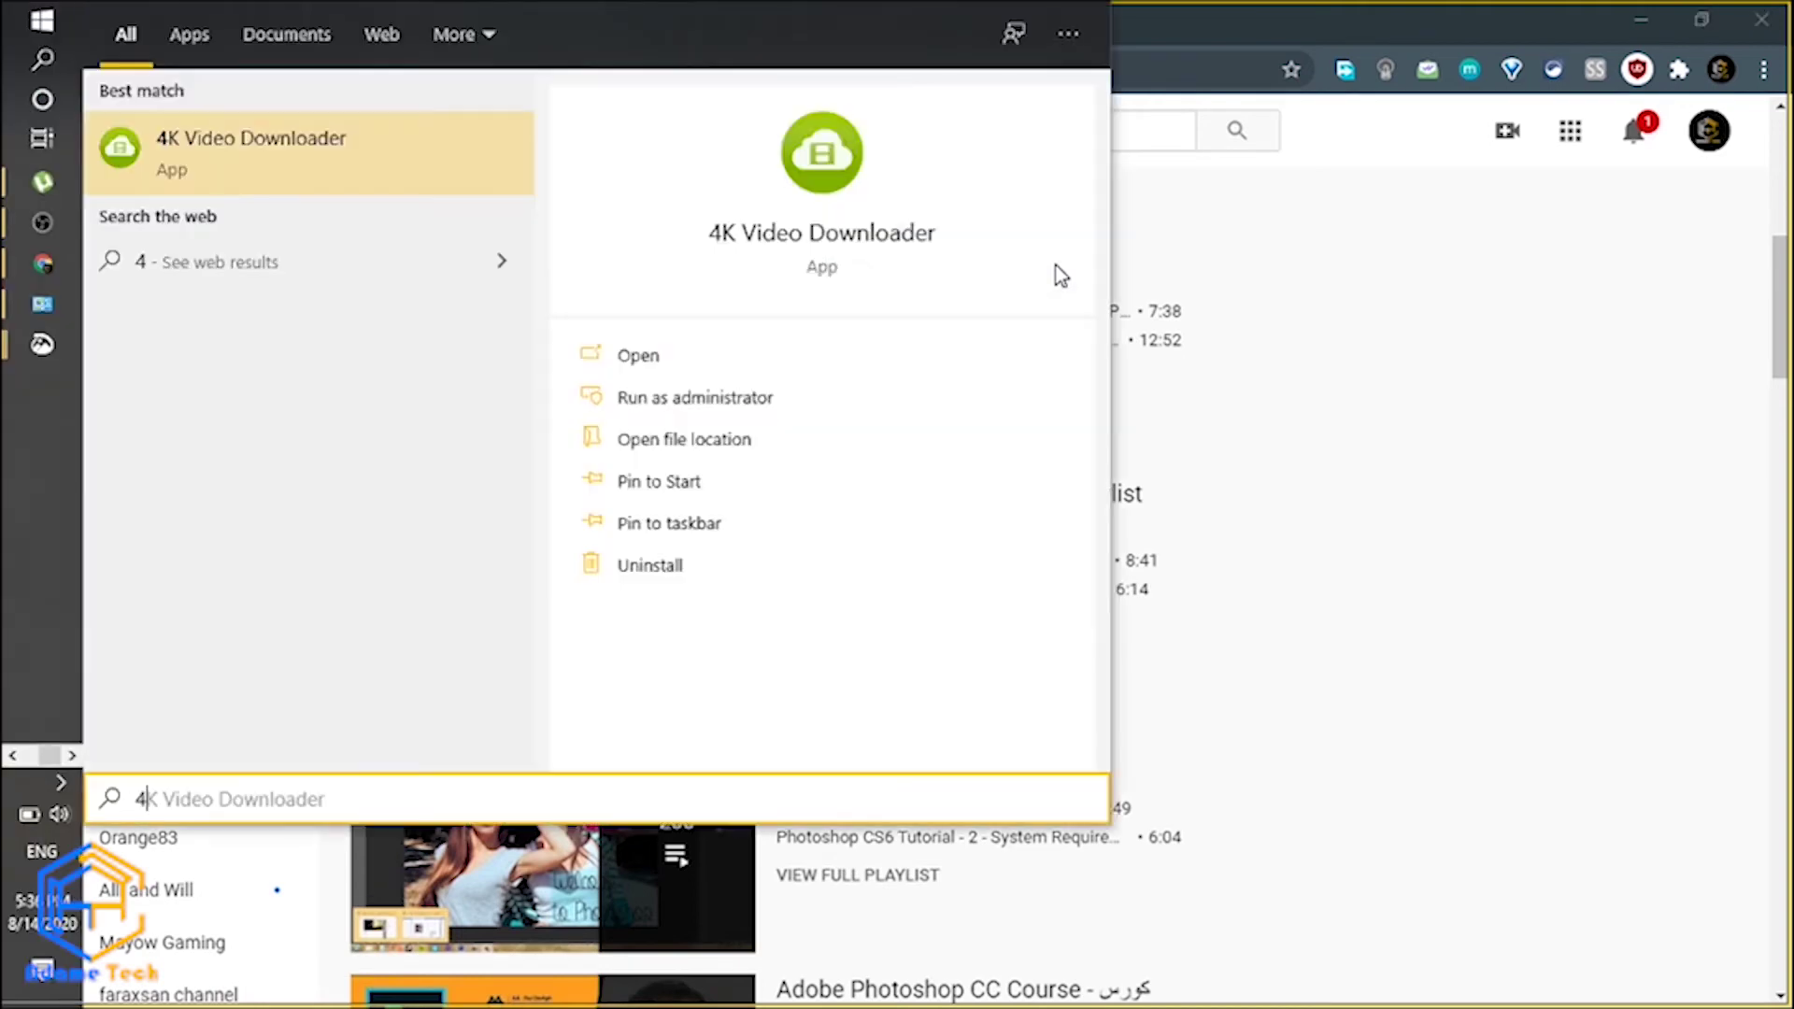
{"action": "left_click", "coordinate": [211, 138]}
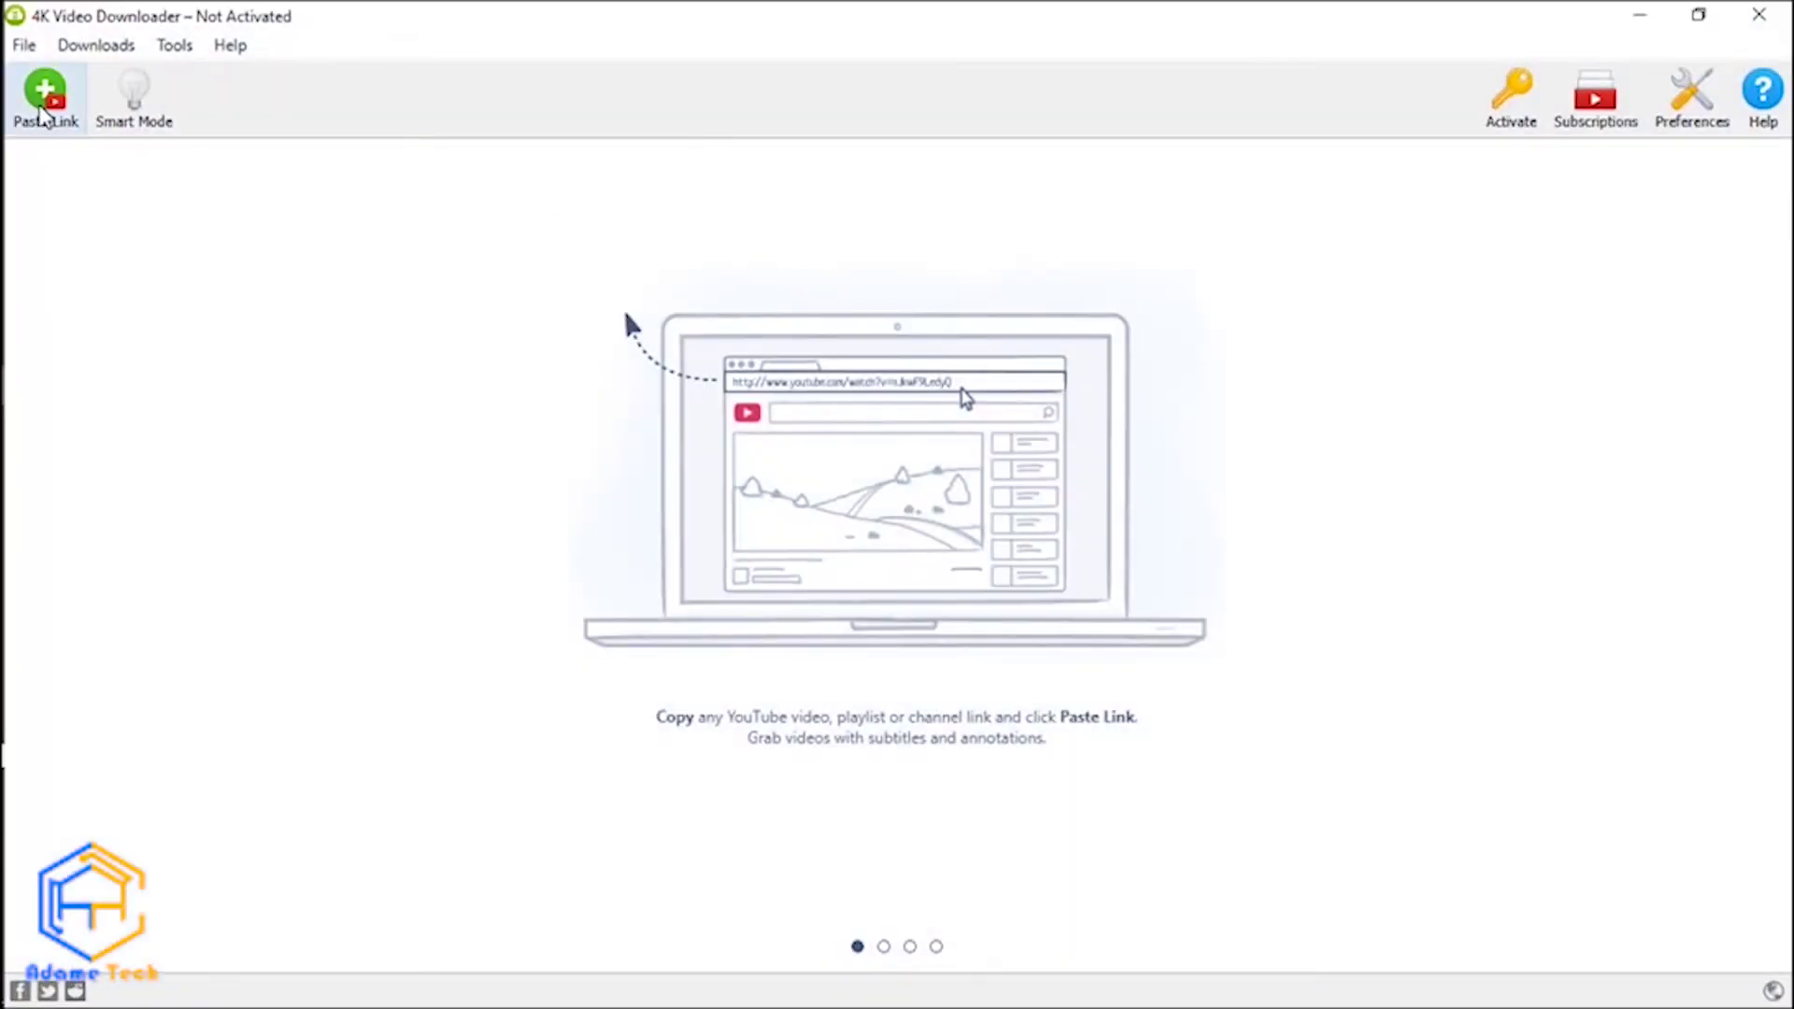
Paste the copied link, choose the whole playlist, skip premium activation and start downloading the listed videos as 720p MP4.
{"action": "left_click", "coordinate": [43, 114]}
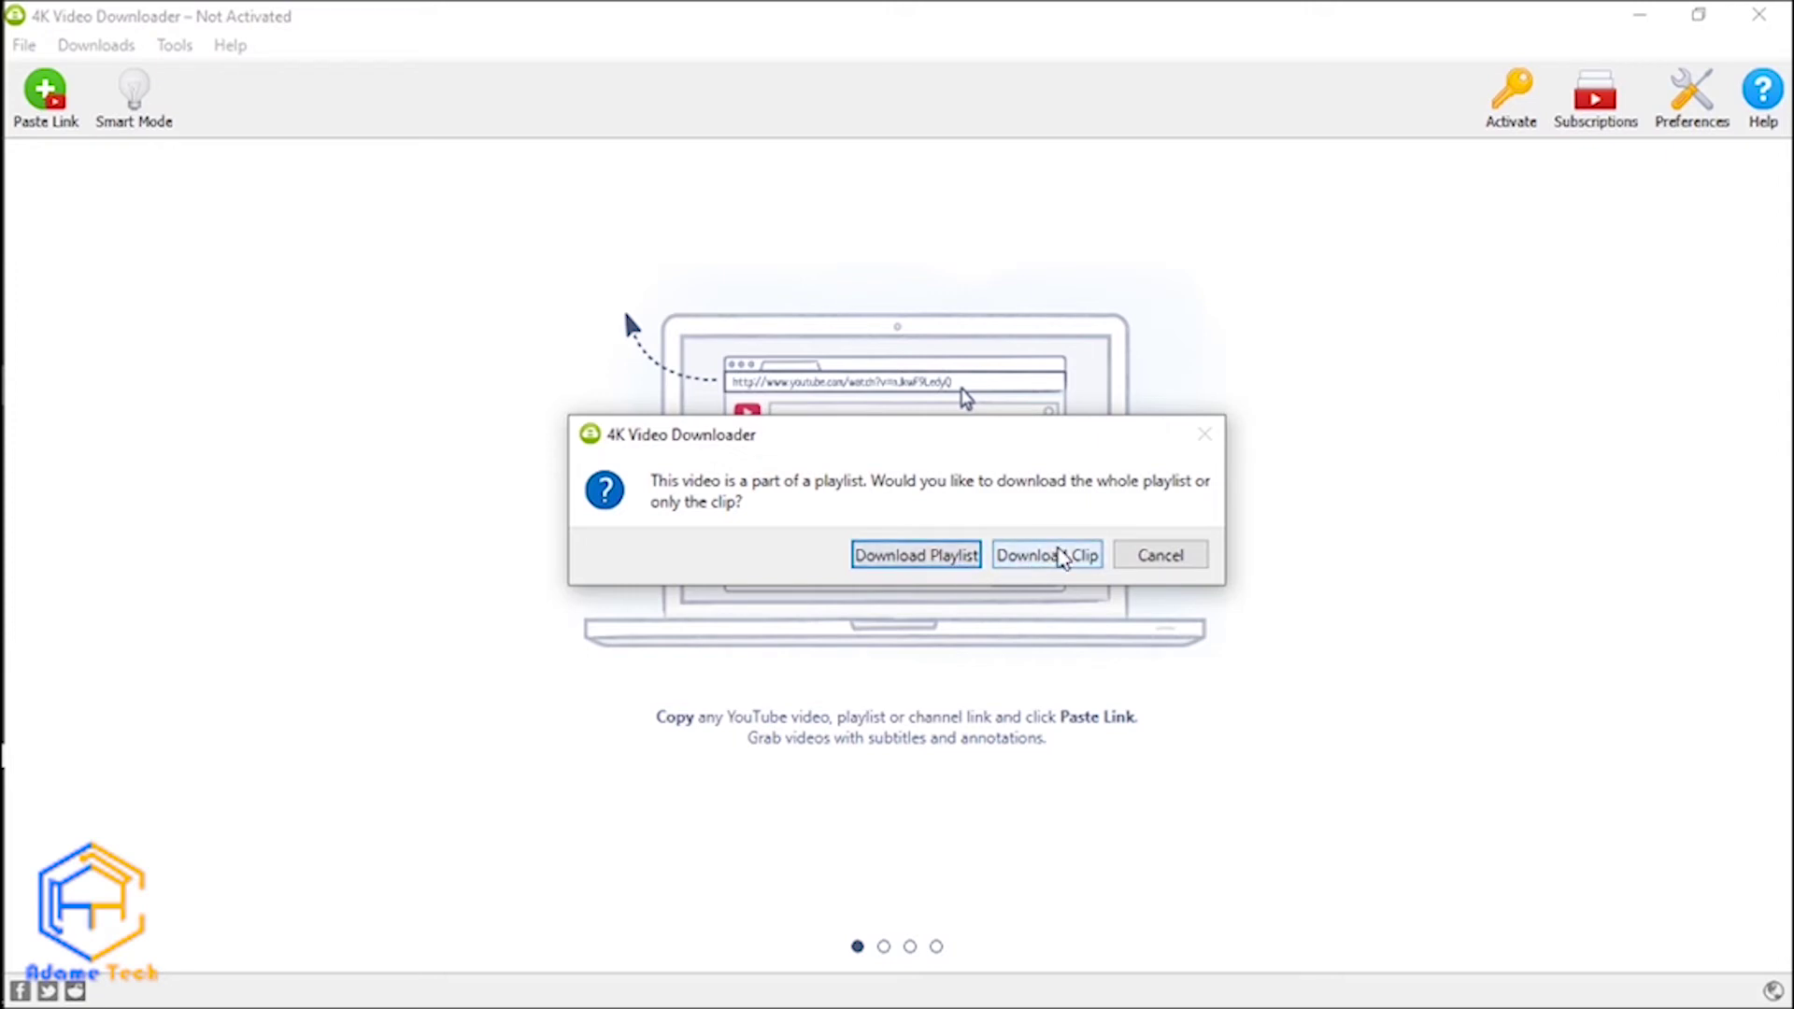
{"action": "left_click", "coordinate": [886, 565]}
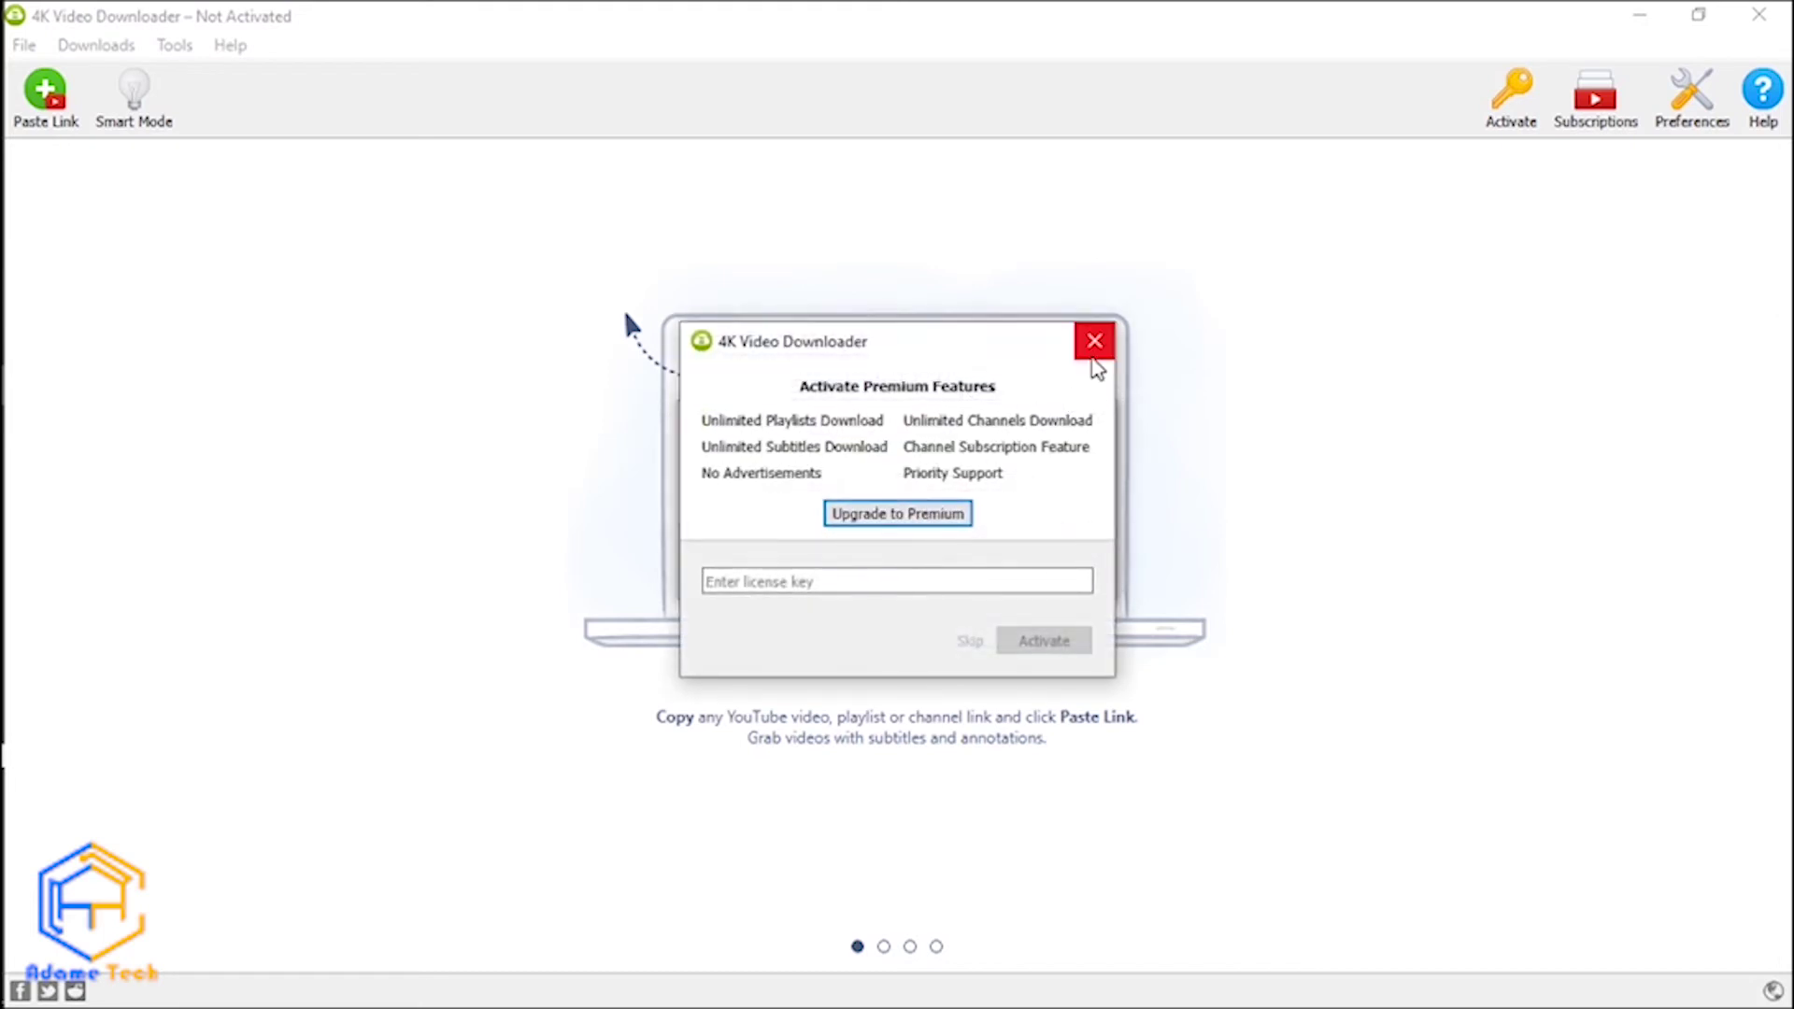
{"action": "left_click", "coordinate": [1093, 357]}
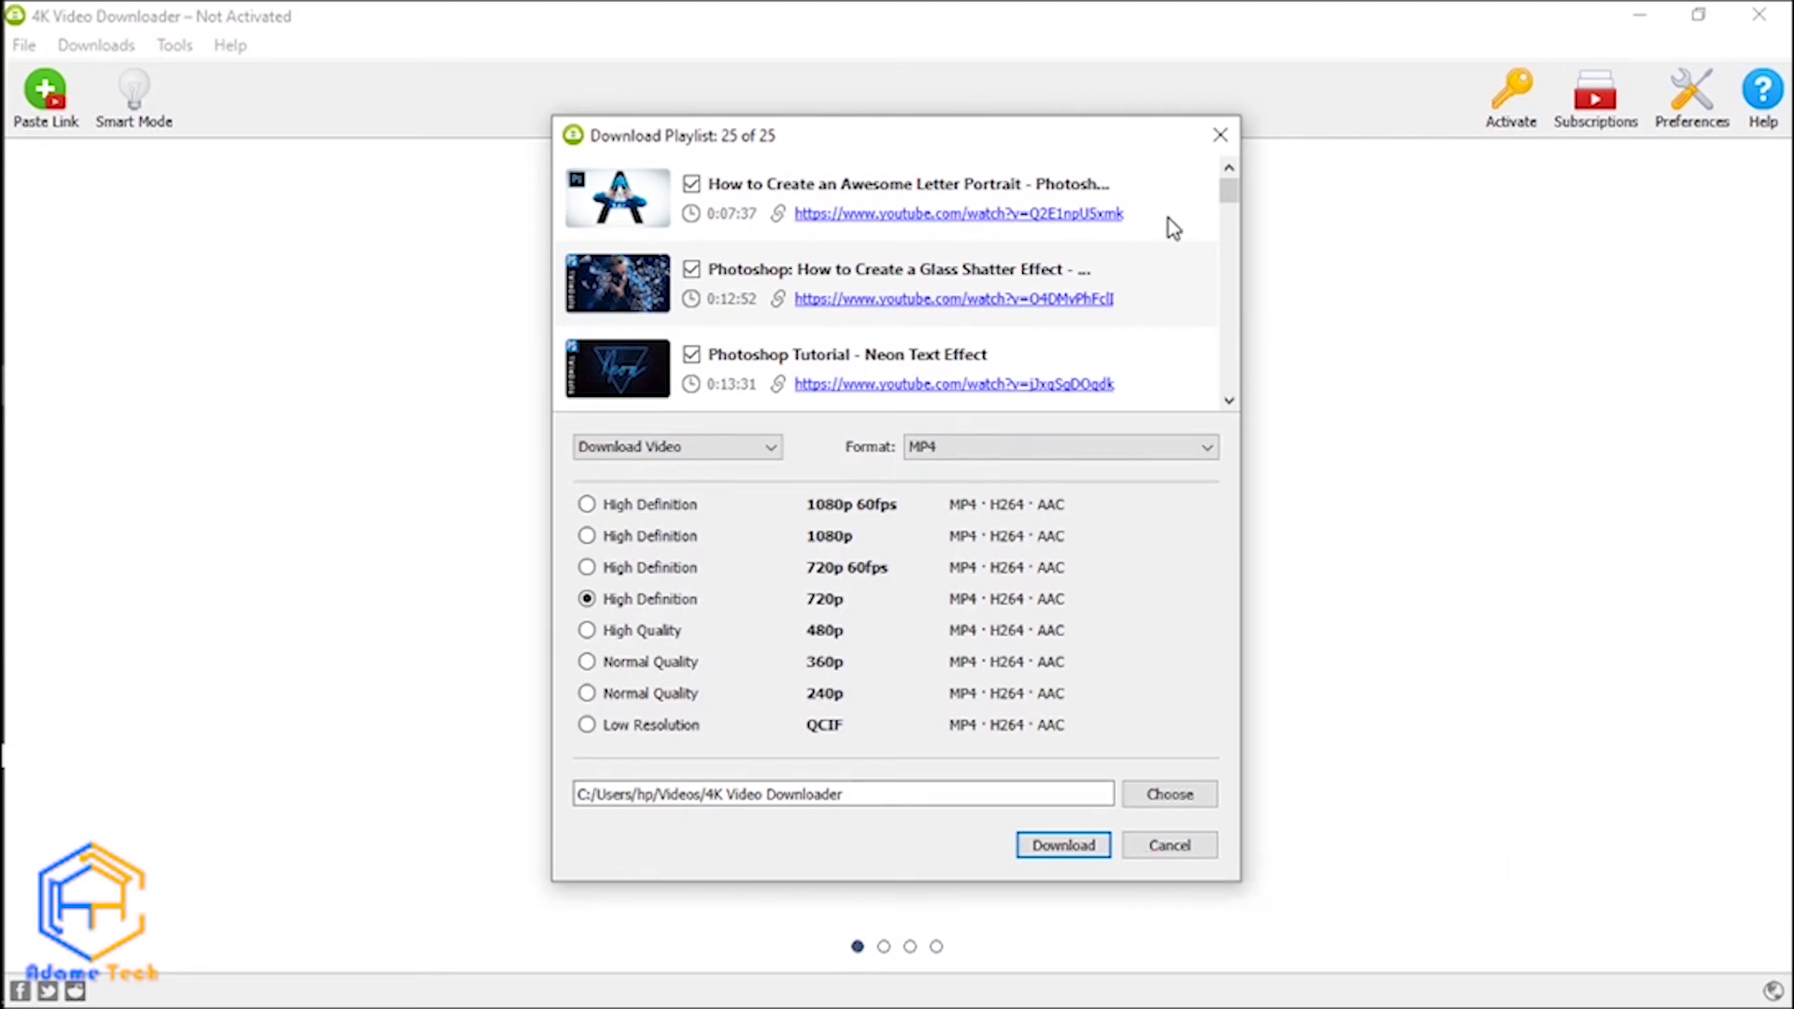
{"action": "left_click_drag", "start_coordinate": [1229, 192], "coordinate": [815, 601]}
{"action": "left_click", "coordinate": [1053, 850]}
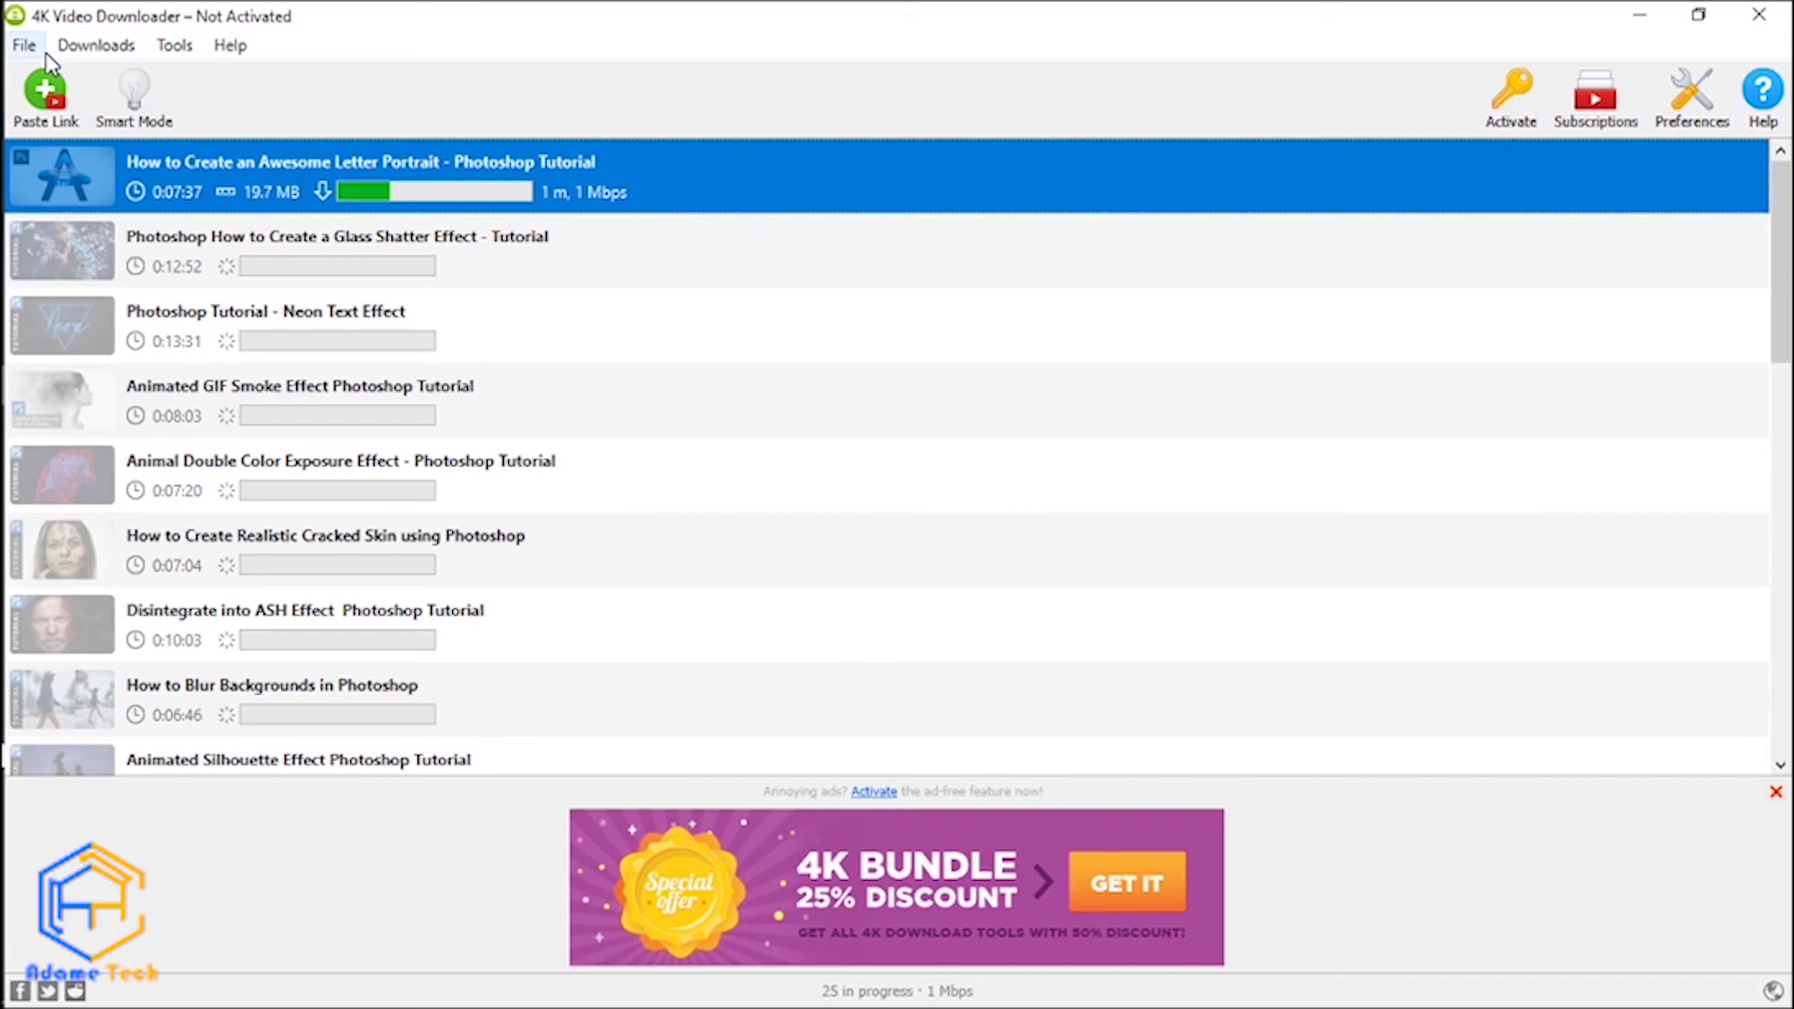
Remove all playlist downloads from the list, including the unfinished ones, without deleting their files.
{"action": "key", "text": "ctrl+a"}
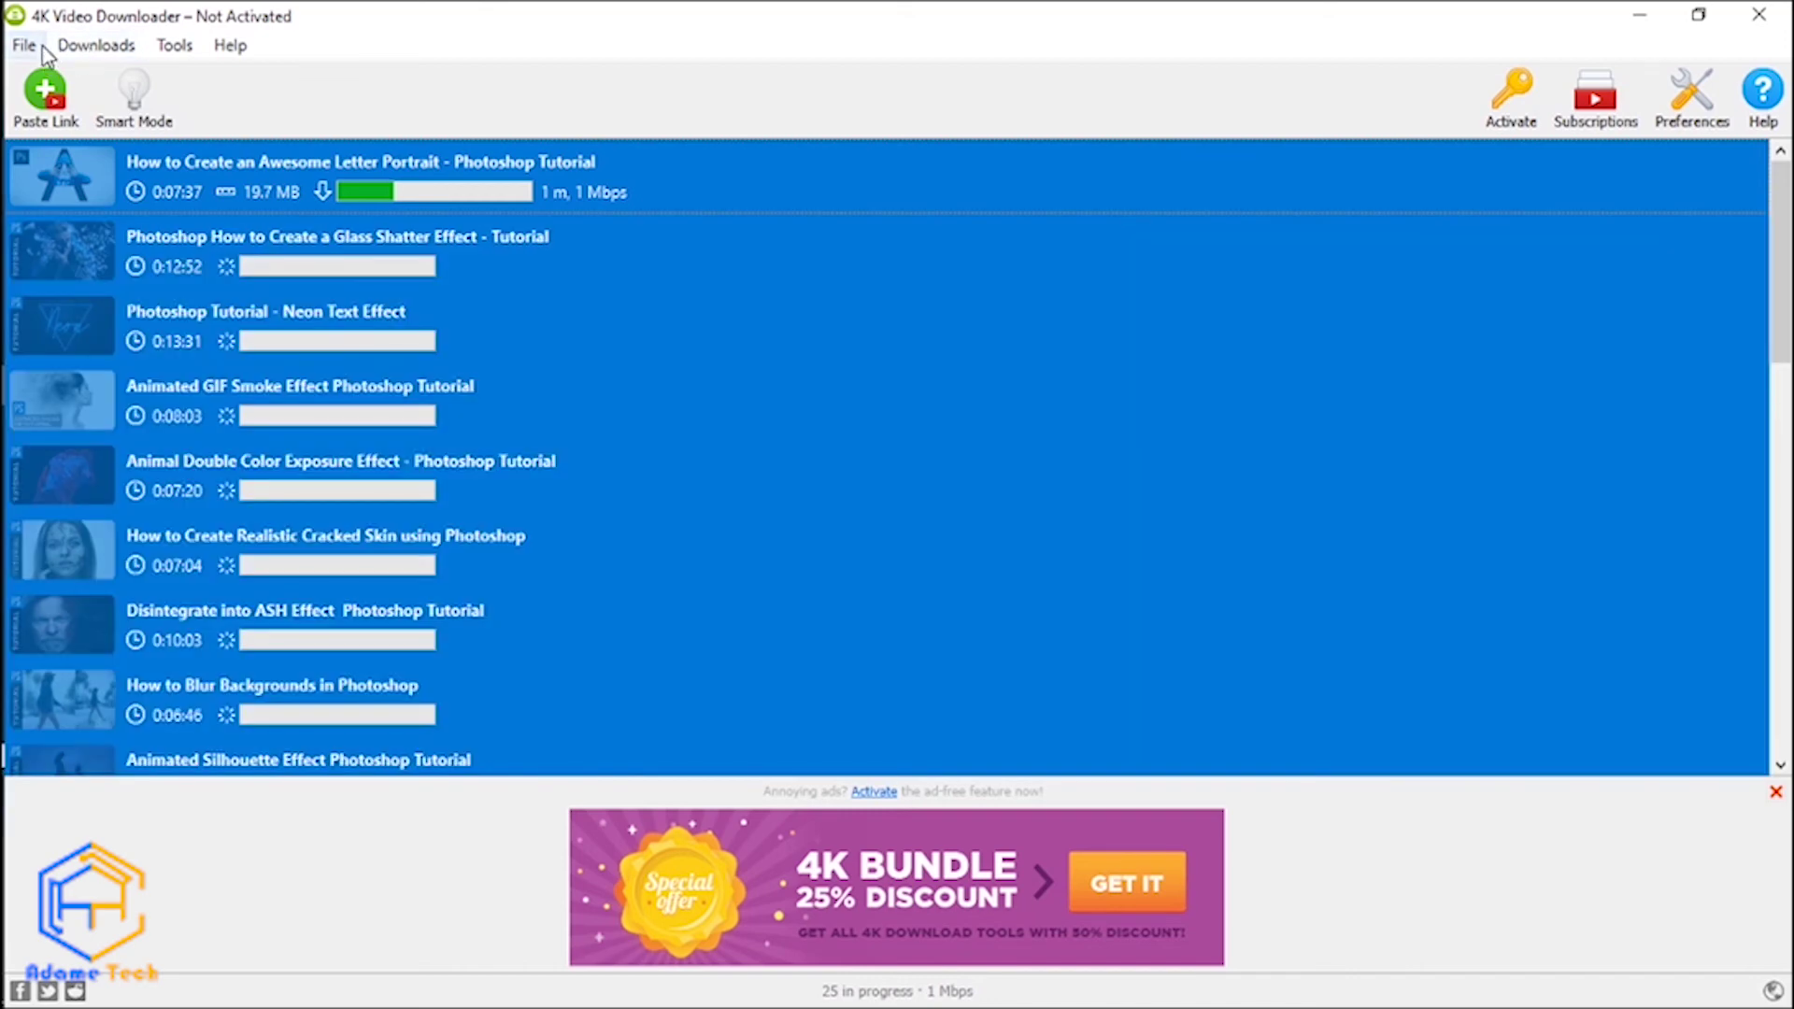
{"action": "left_click", "coordinate": [25, 44]}
{"action": "mouse_move", "coordinate": [93, 45]}
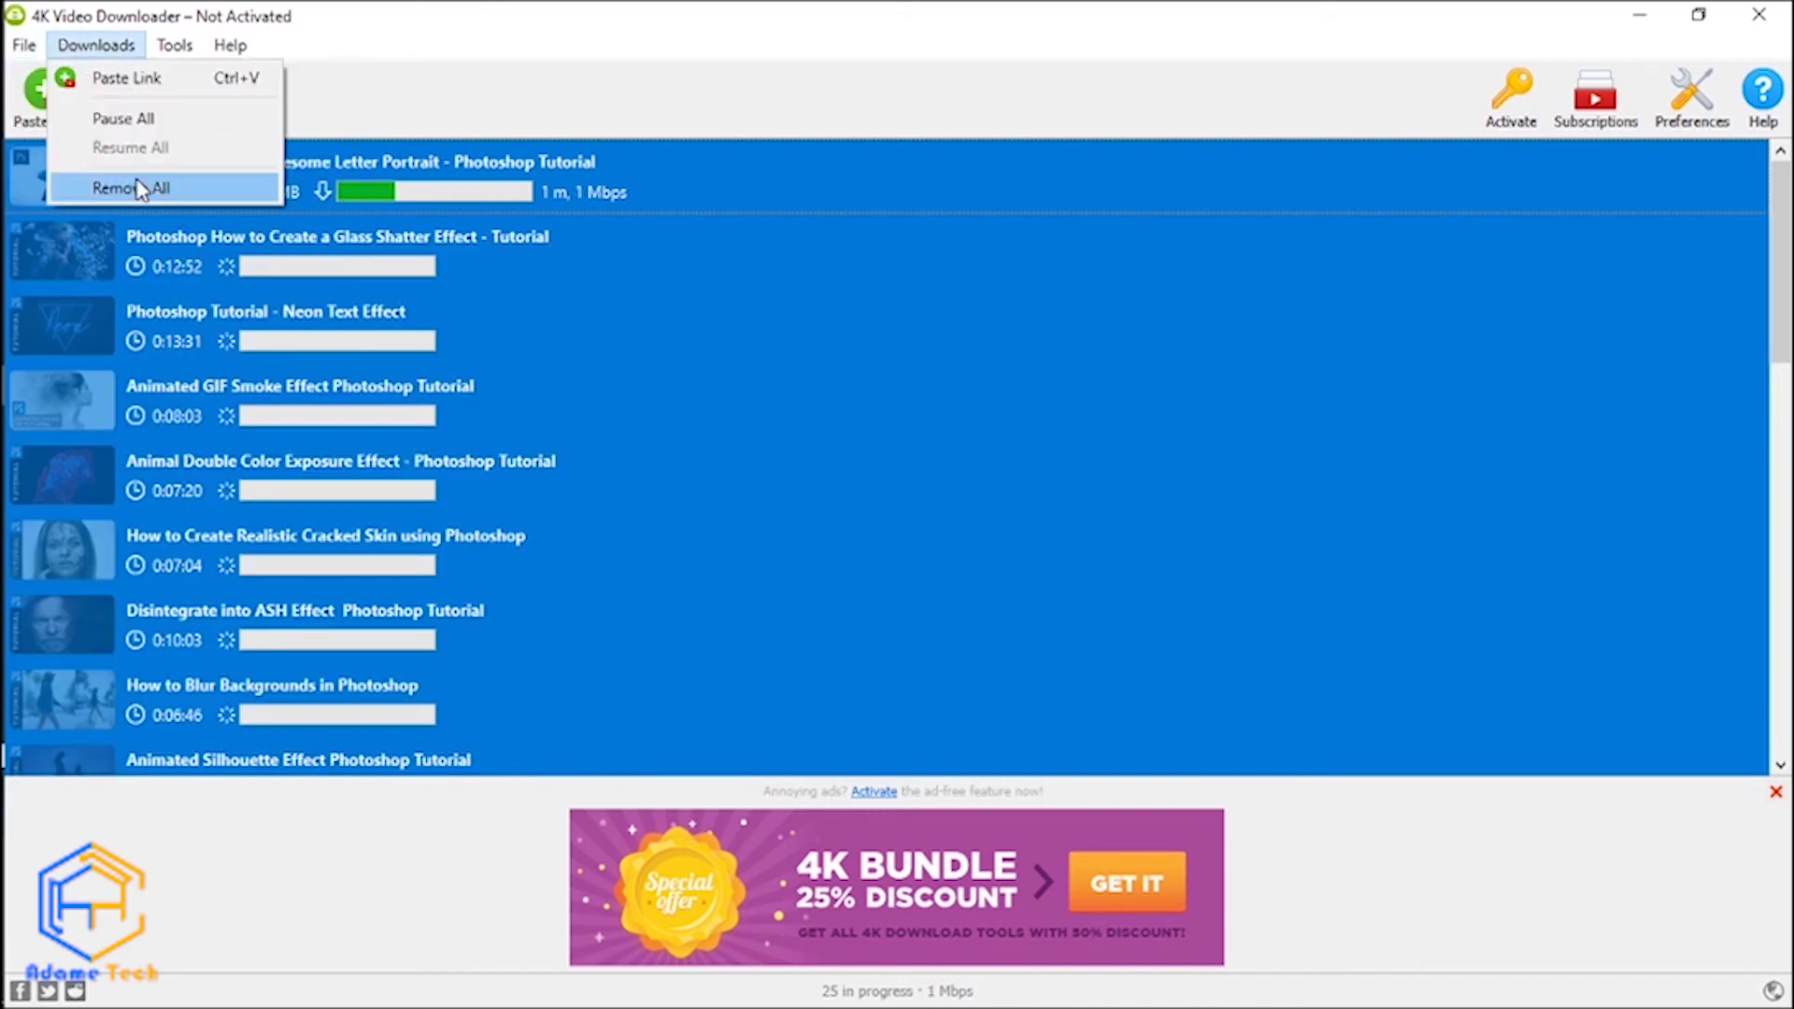
{"action": "left_click", "coordinate": [141, 190]}
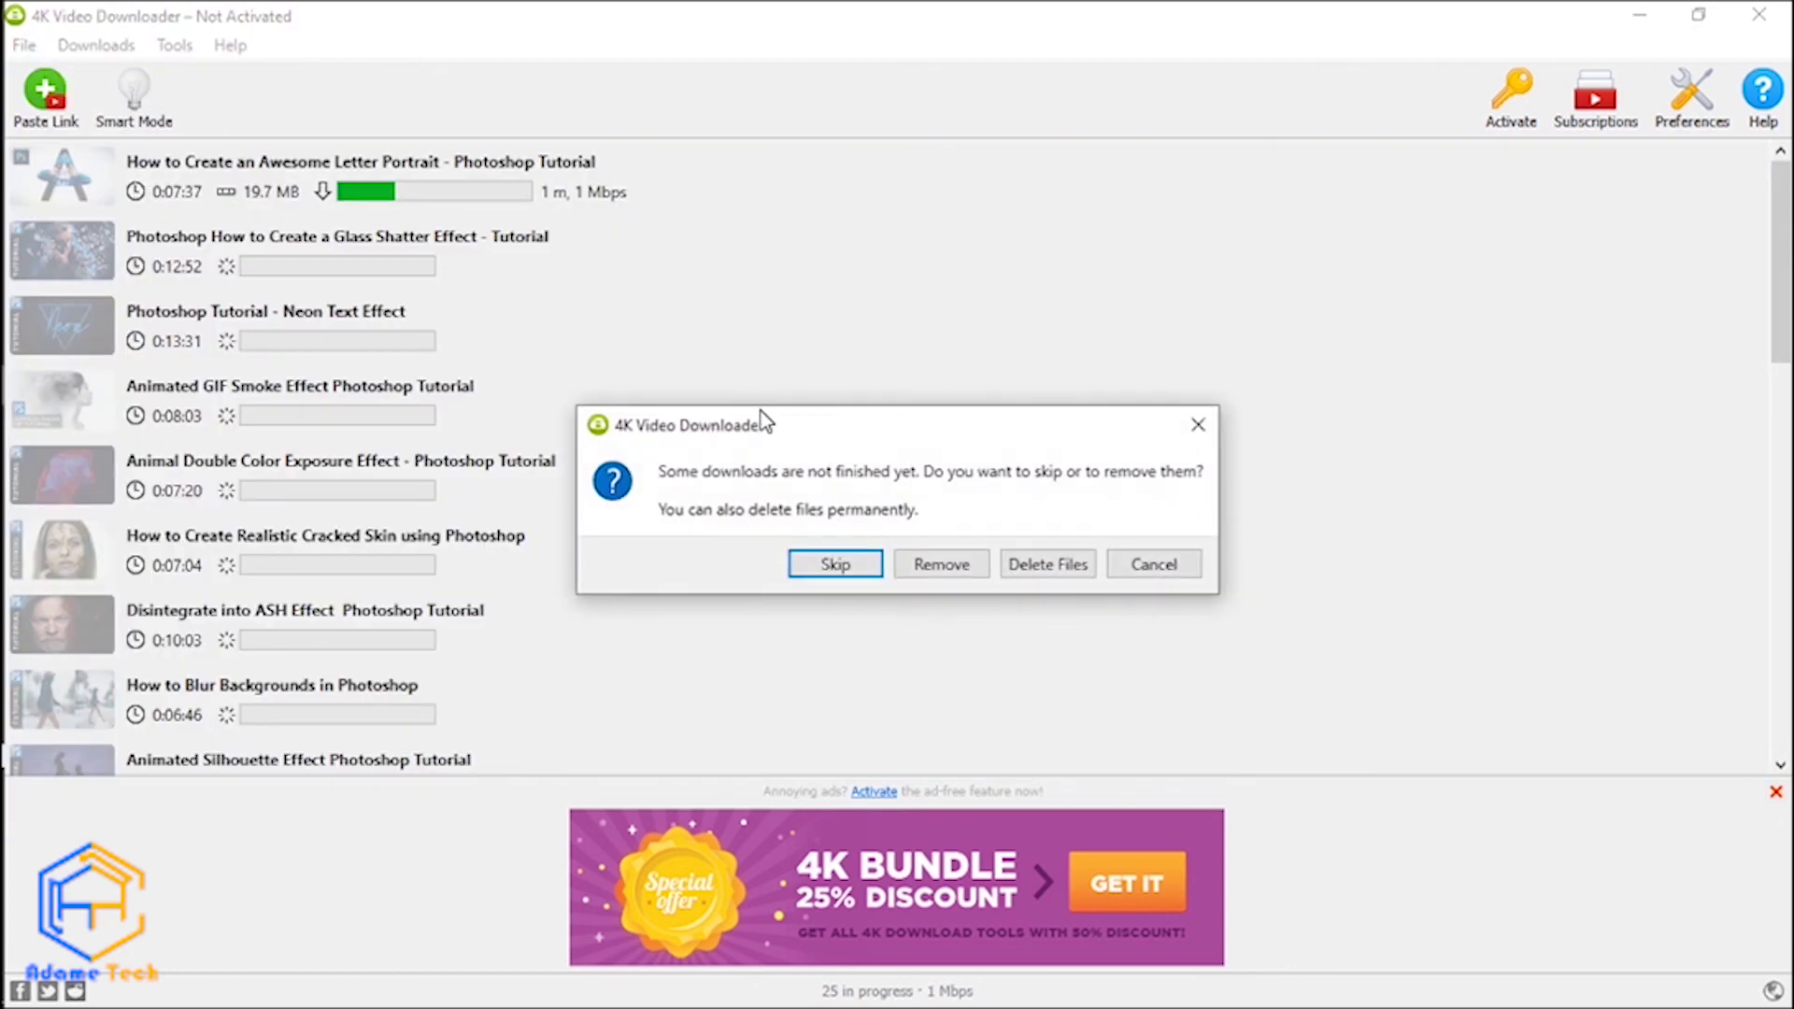
{"action": "left_click", "coordinate": [955, 573]}
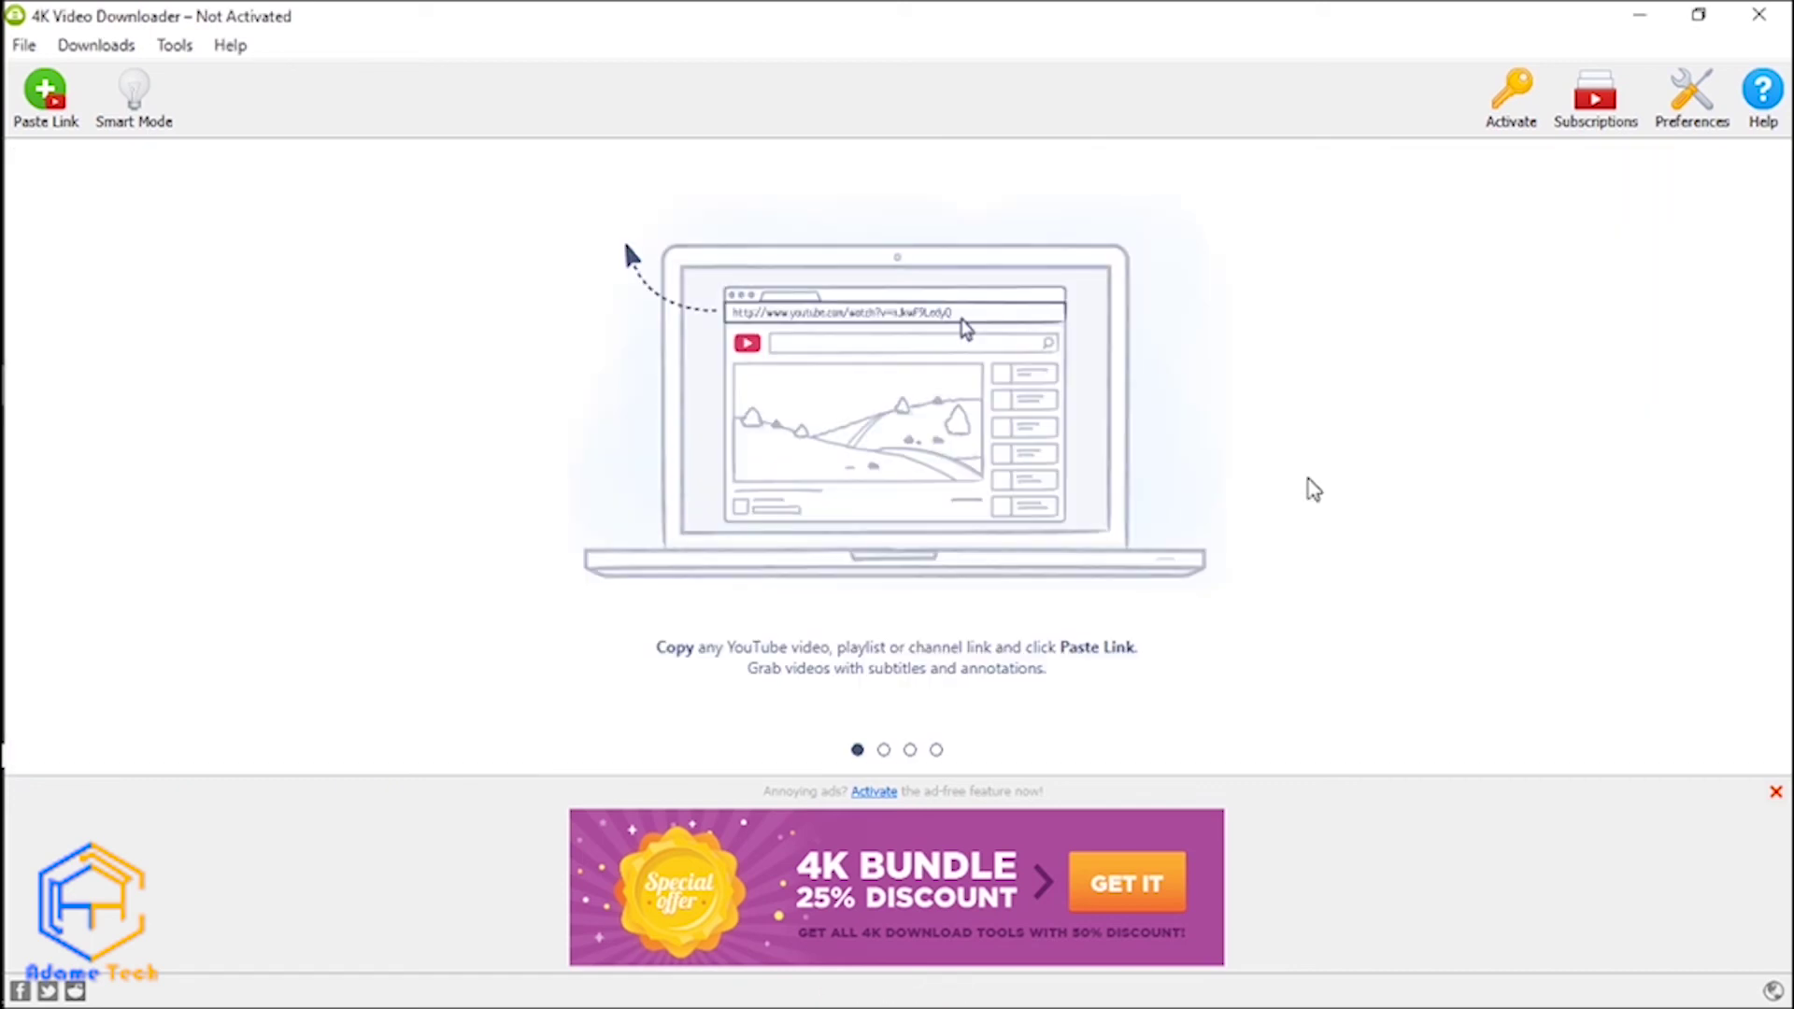